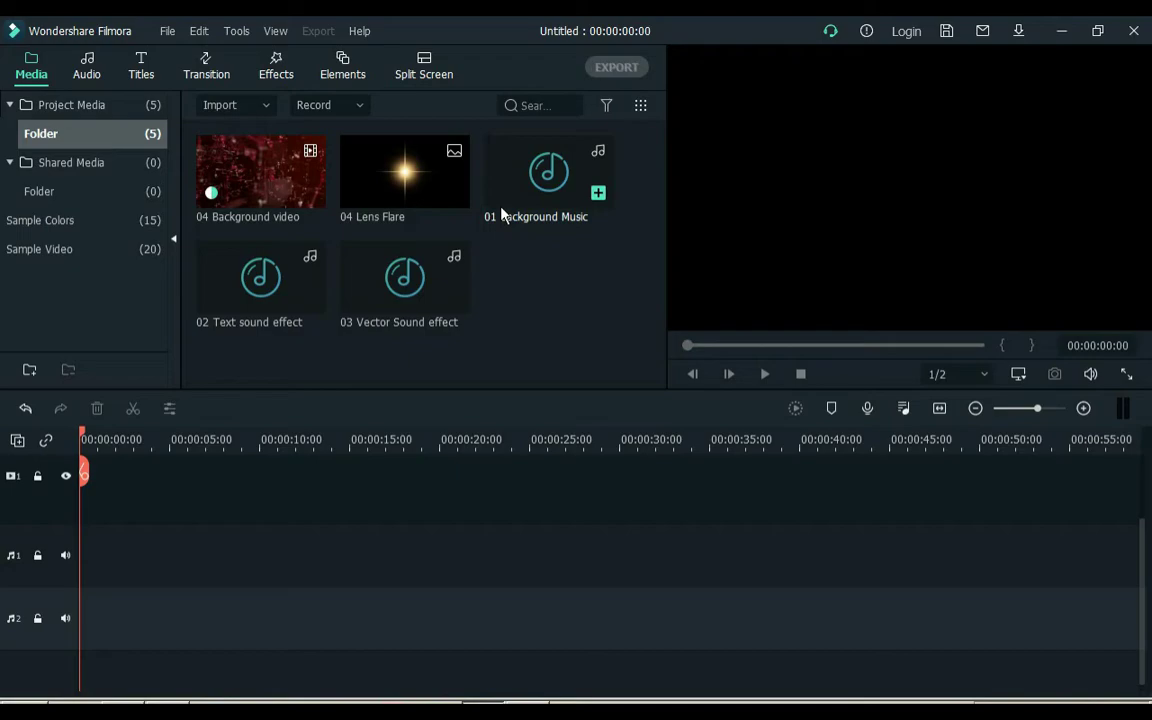
- Place 01 Background Music at the start of audio track 2, play it through and return to the beginning
drag(501, 213, 80, 640)
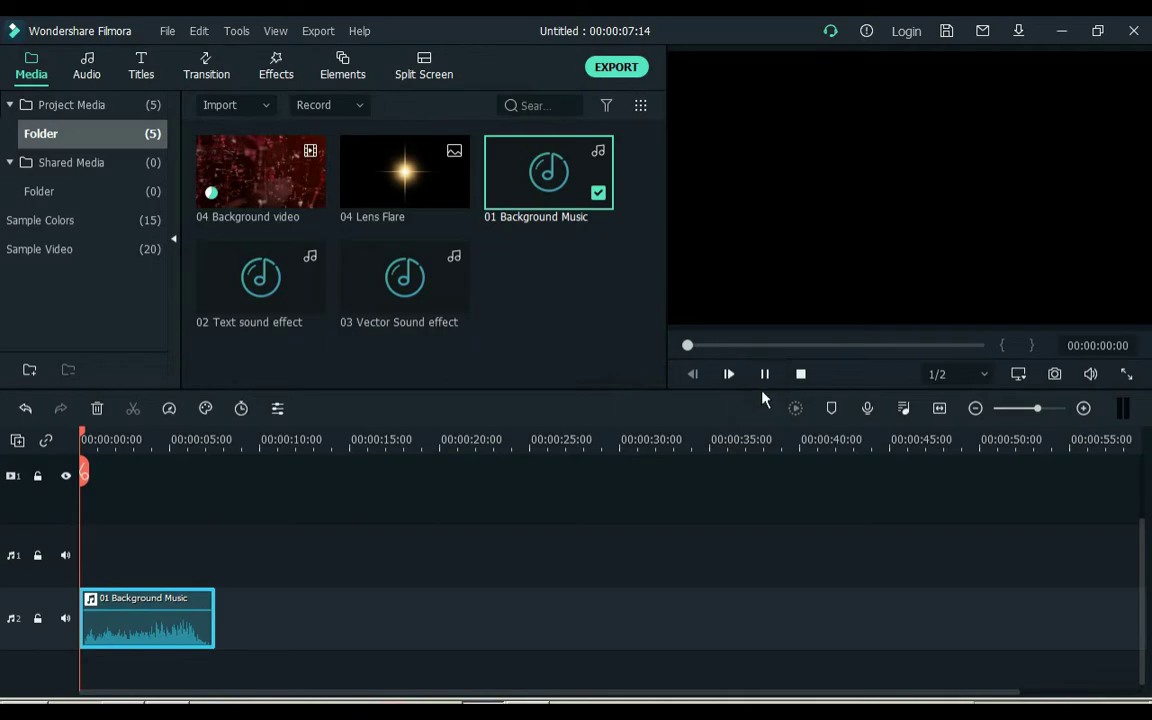
key(space)
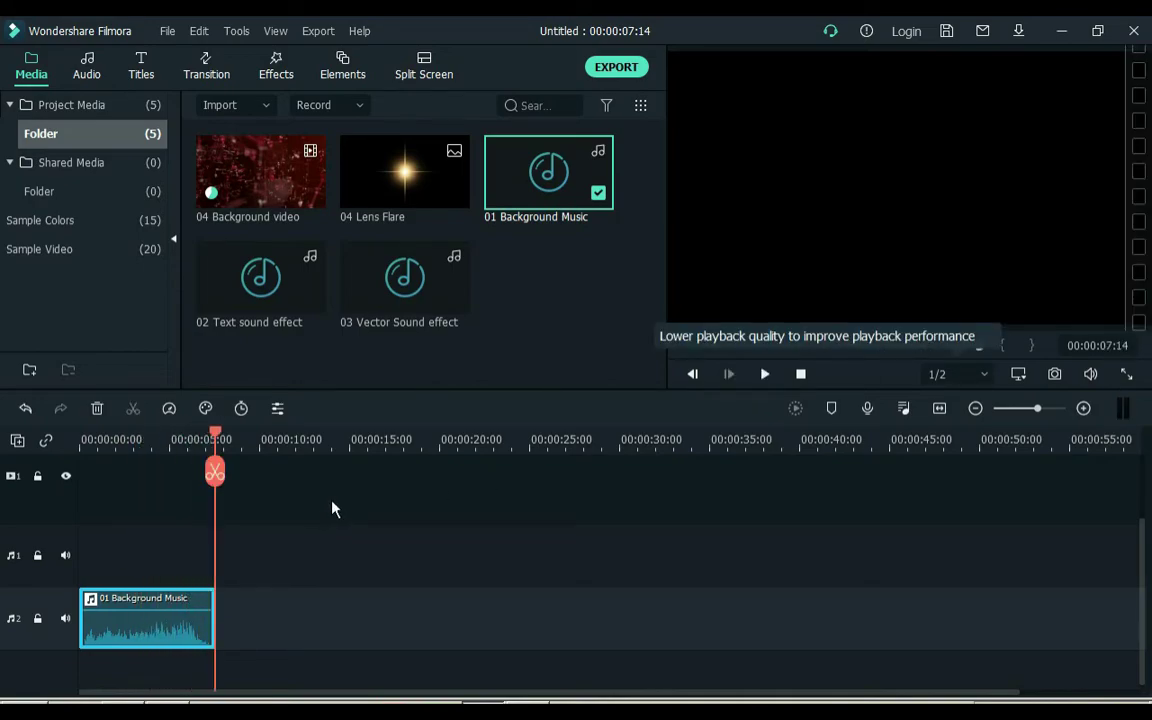
key(Home)
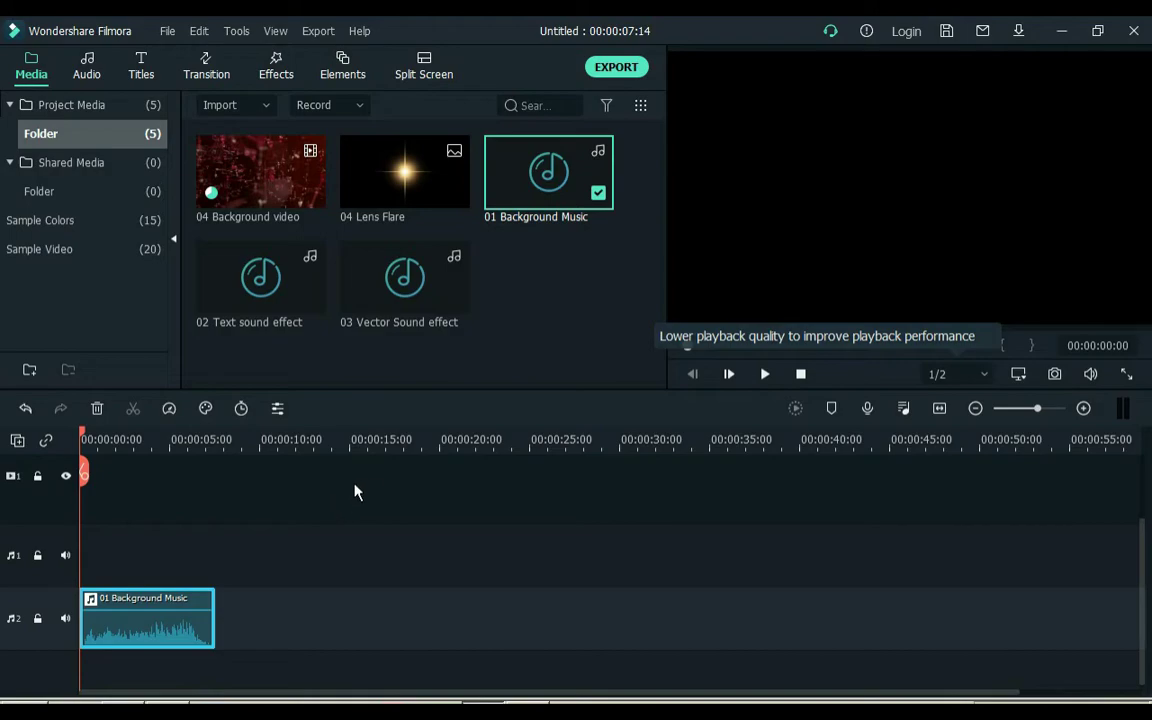
- Place 02 Text sound effect at the start of audio track 1 and play on to about 00:00:01:23
drag(245, 295, 88, 540)
key(space)
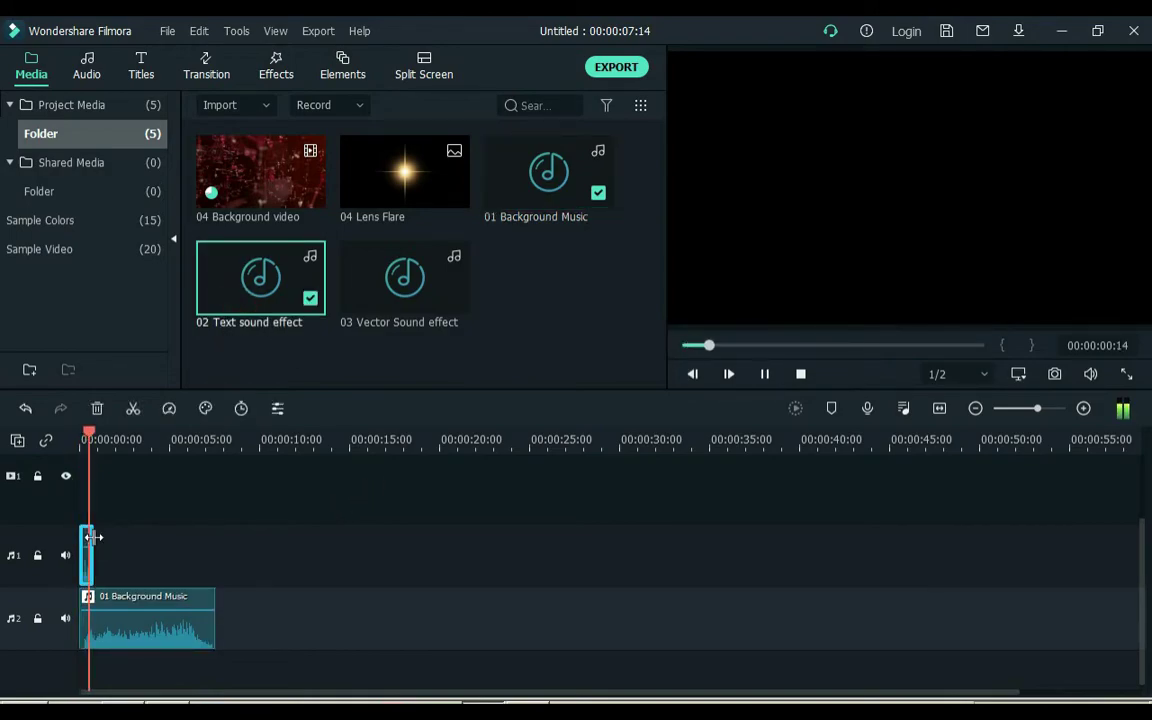
key(space)
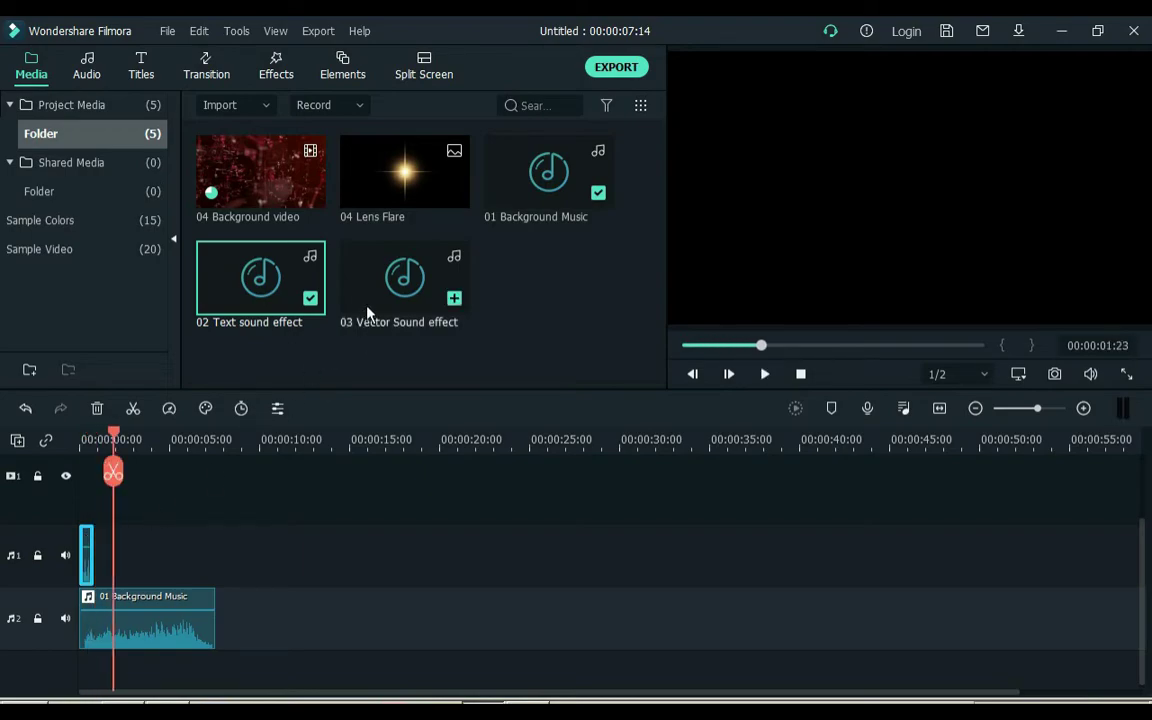
- Place 03 Vector Sound effect on audio track 1 at 00:00:01:23 and play it to check the sound
drag(367, 314, 121, 537)
key(space)
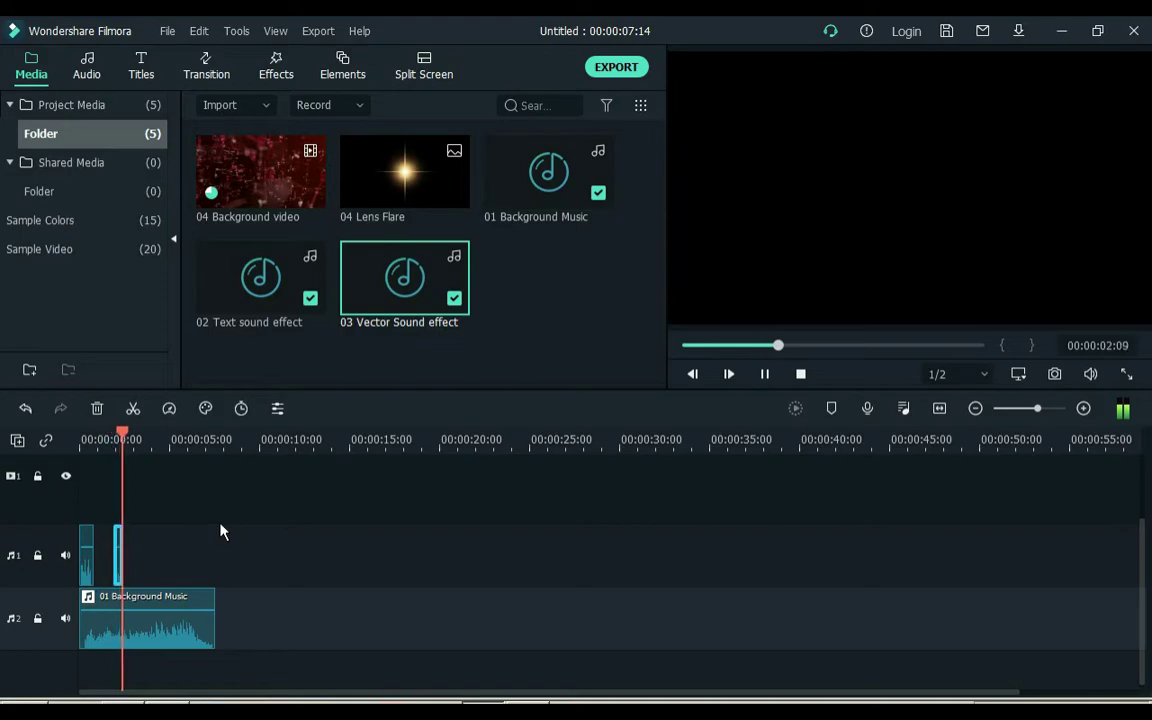
key(space)
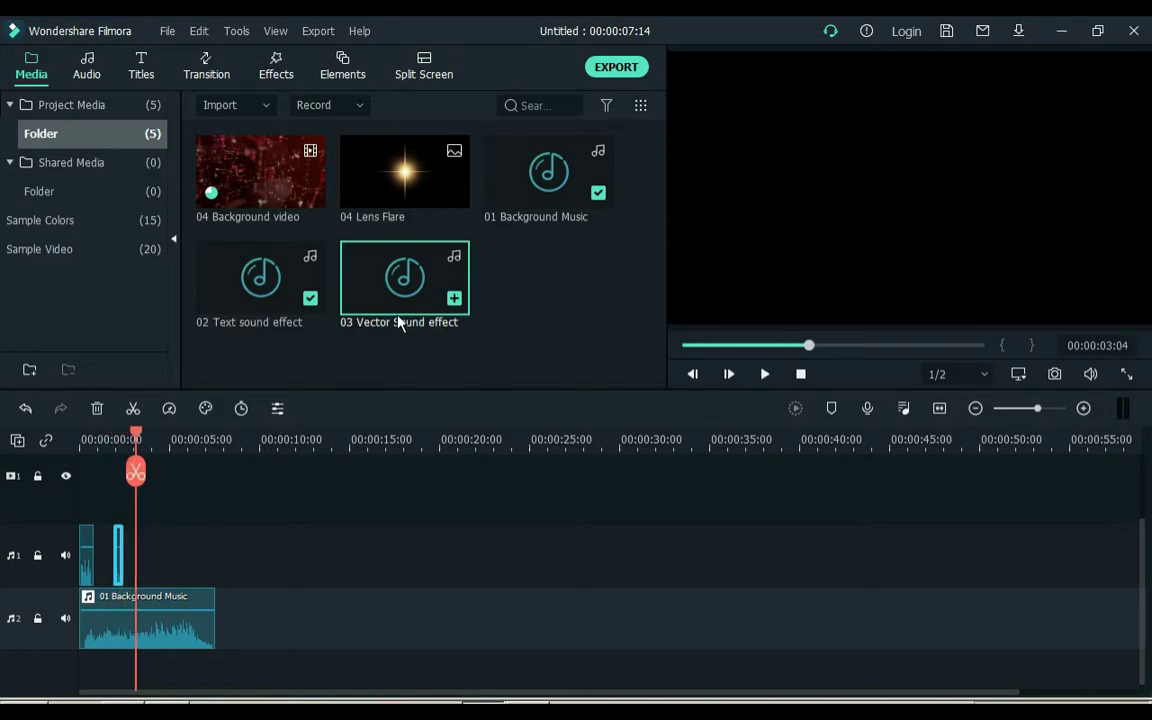
- Place 04 Background video at the start of video track 1, matching the project to 1280 x 720 25fps, and return to the beginning
mouse_move(291, 232)
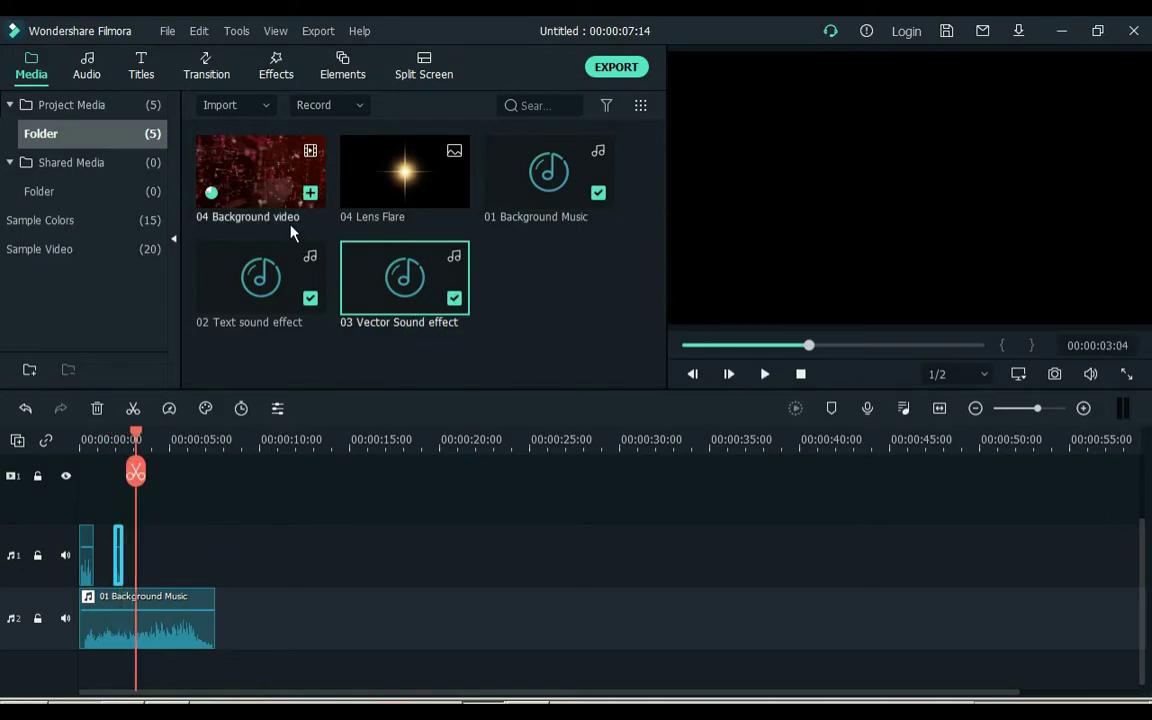
drag(272, 198, 75, 505)
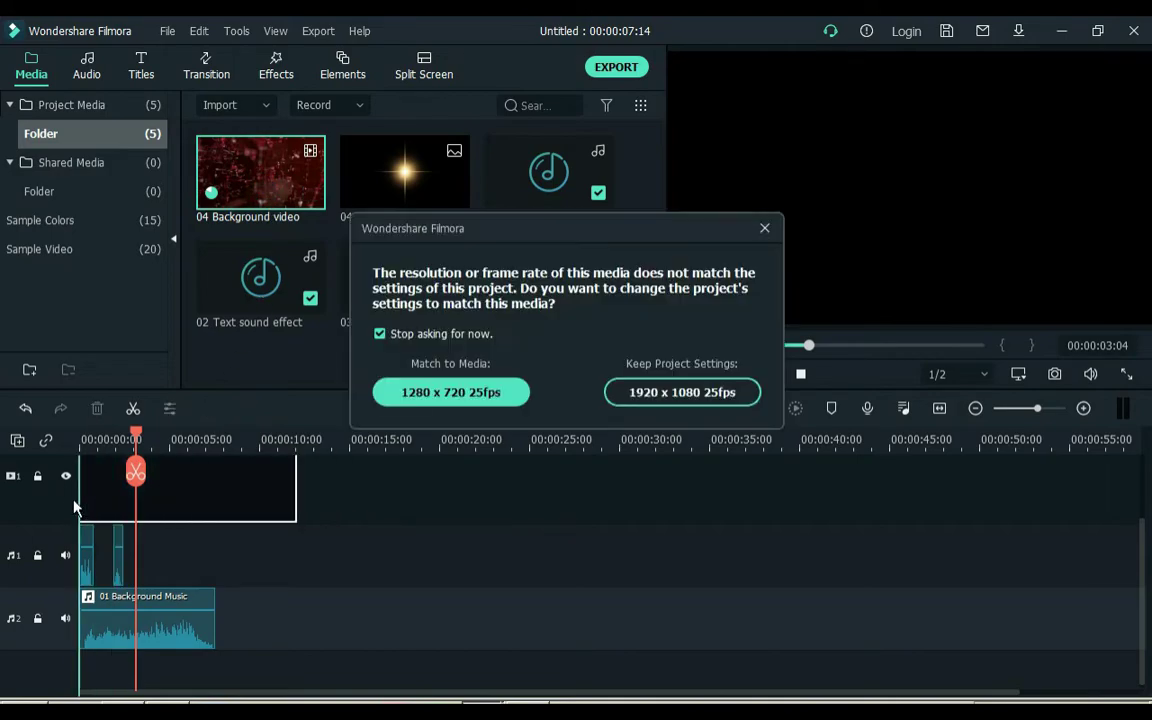
click(479, 403)
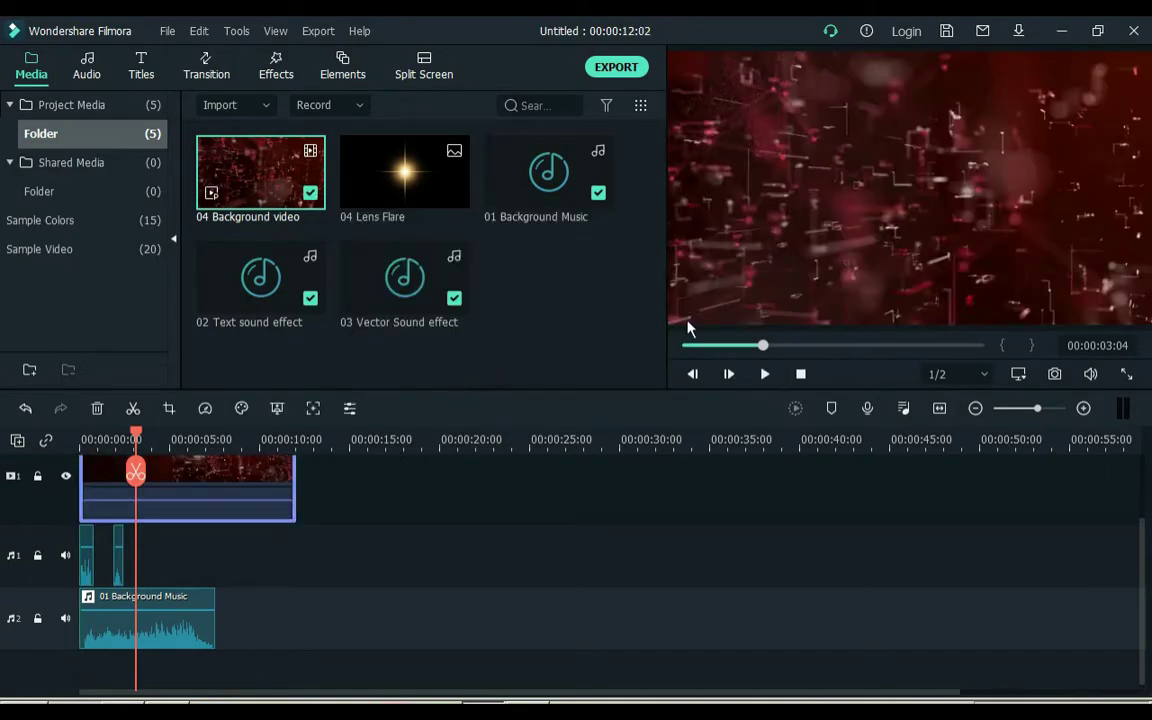
drag(1147, 552, 1142, 492)
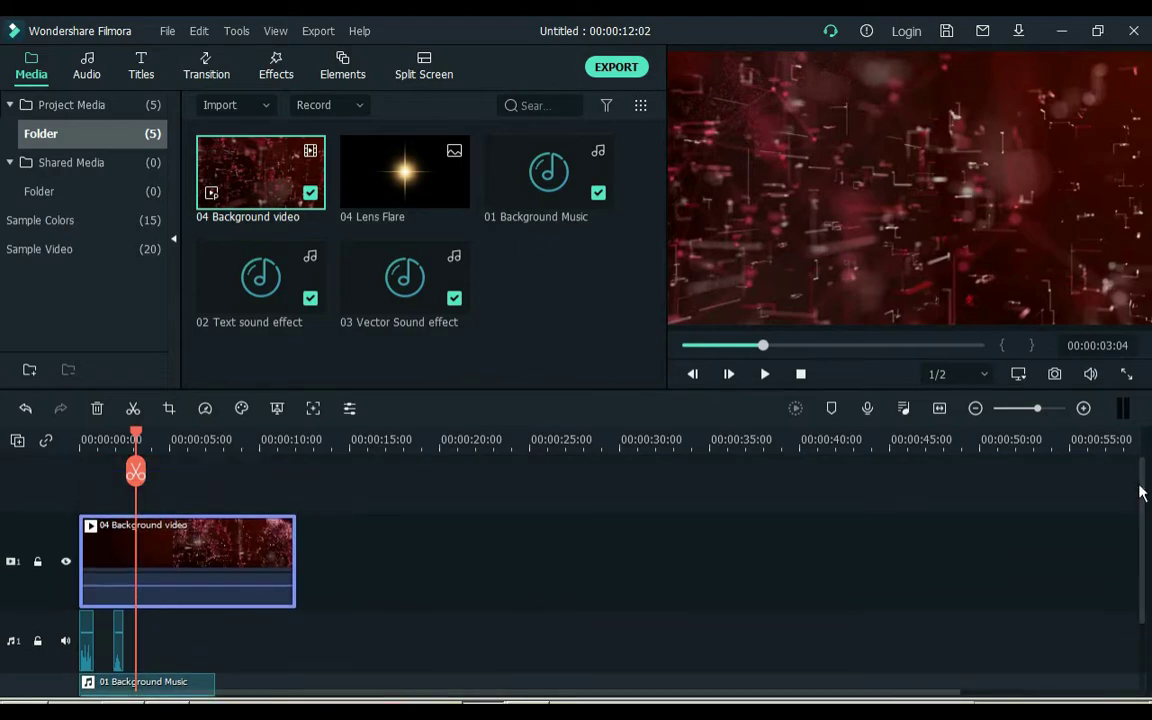
key(Home)
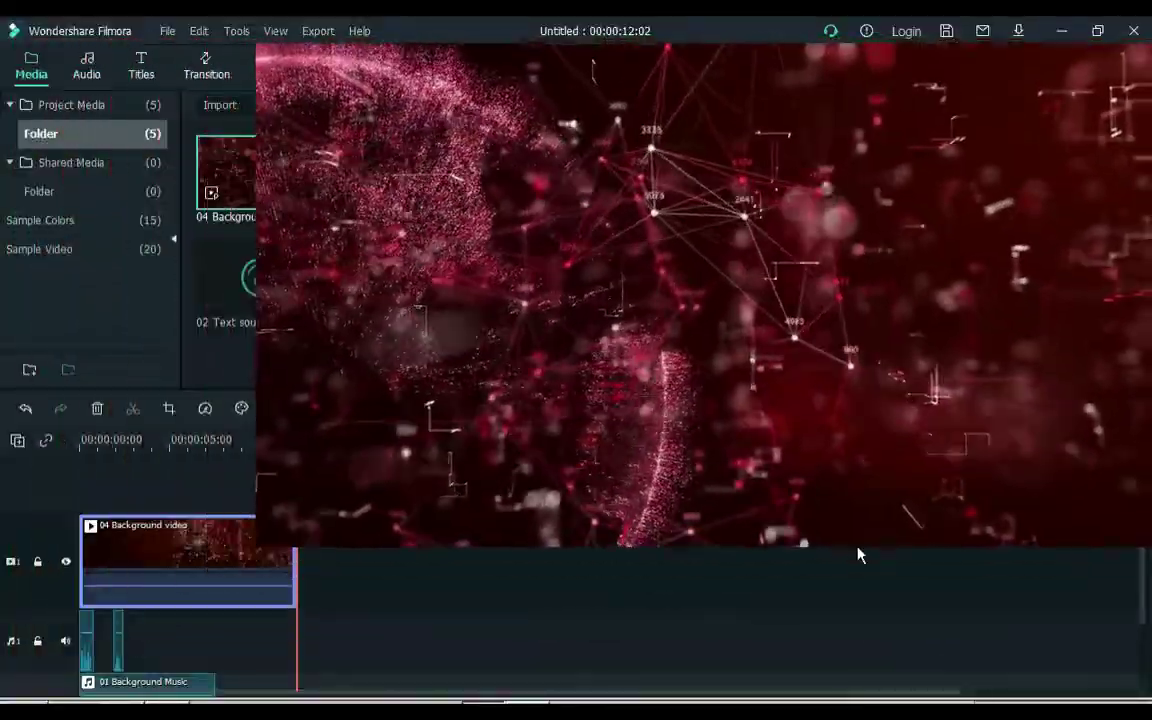
key(Home)
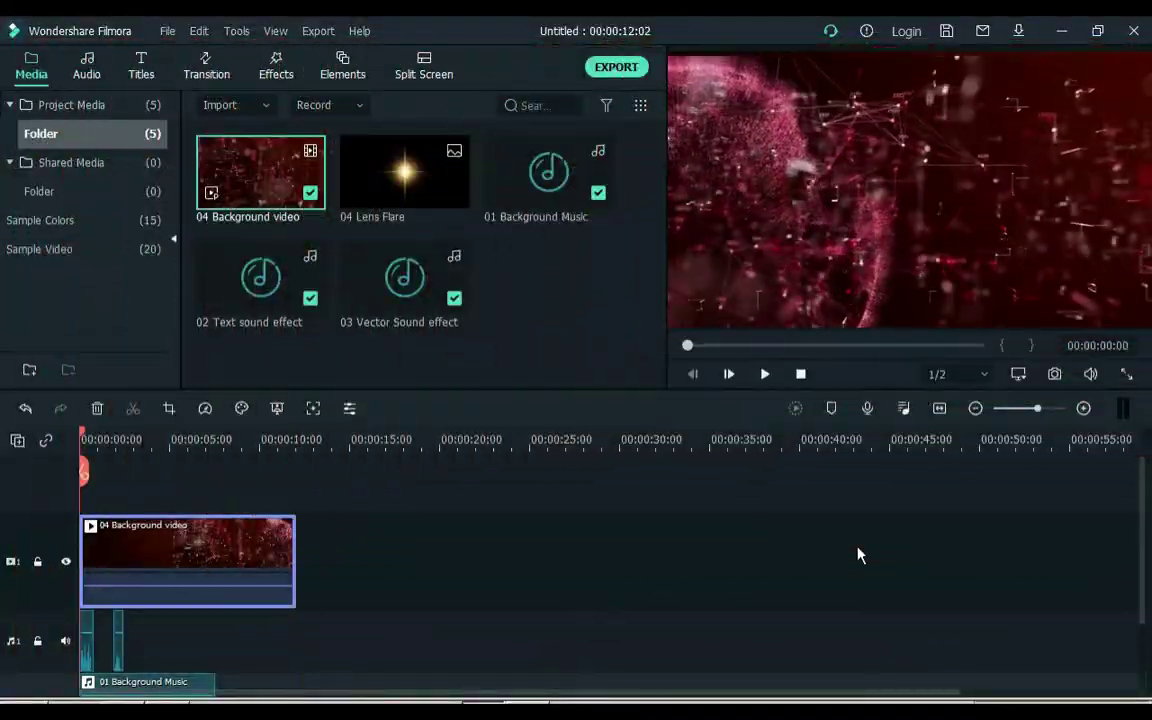
- Add a Default Title at the start of the track above the background video and shorten it to about 4 seconds
click(139, 70)
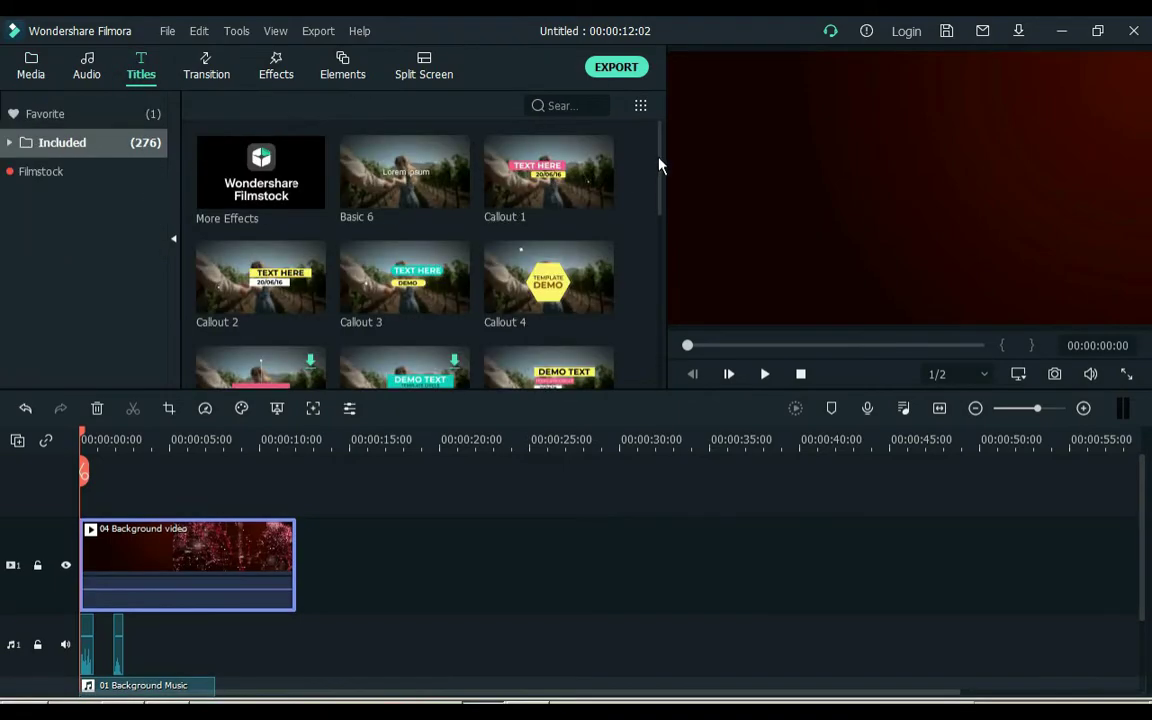
drag(660, 152, 661, 226)
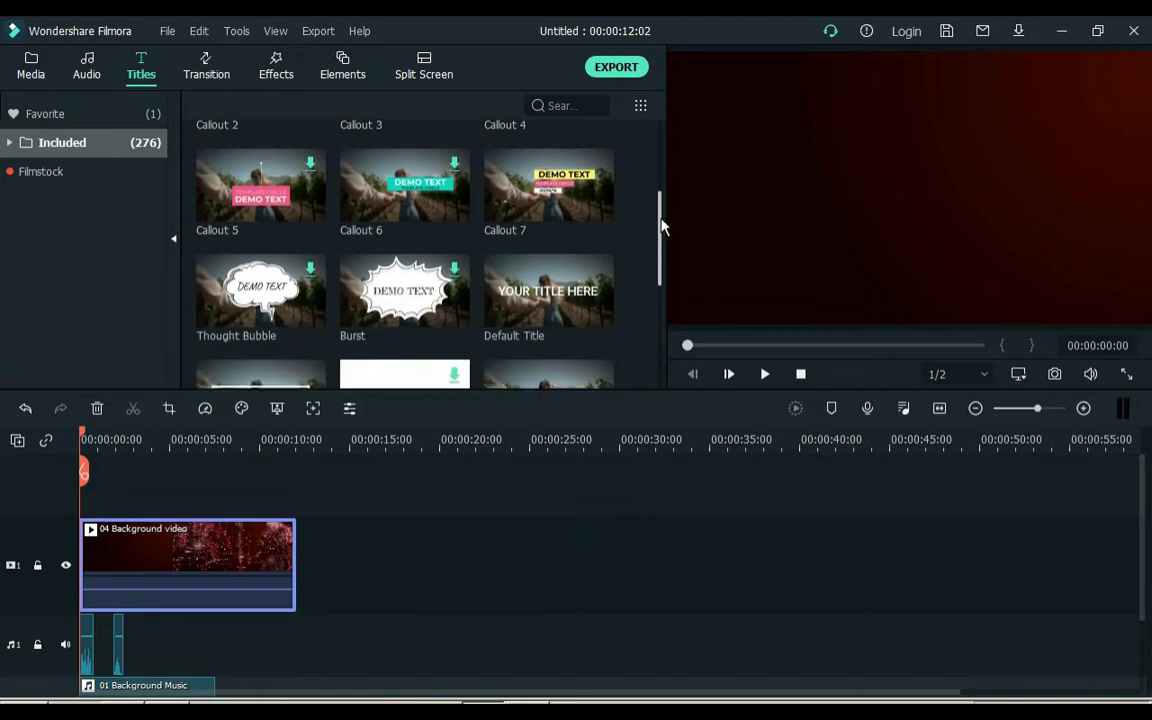
drag(530, 305, 90, 480)
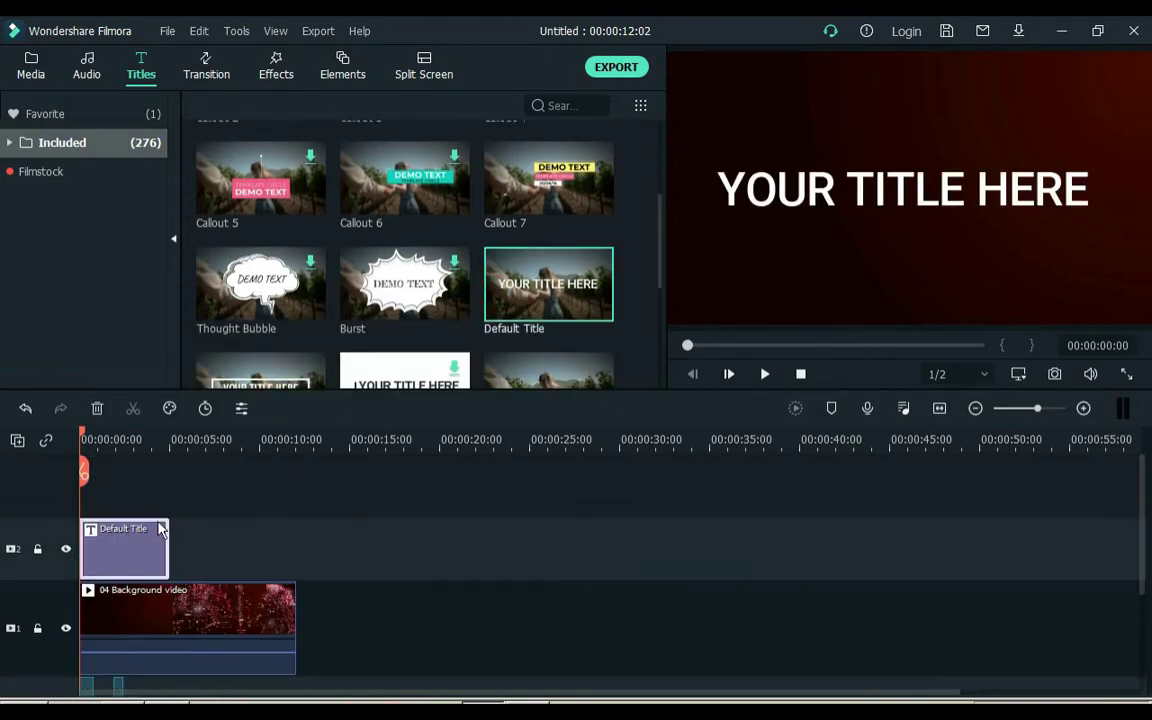
drag(156, 530, 155, 533)
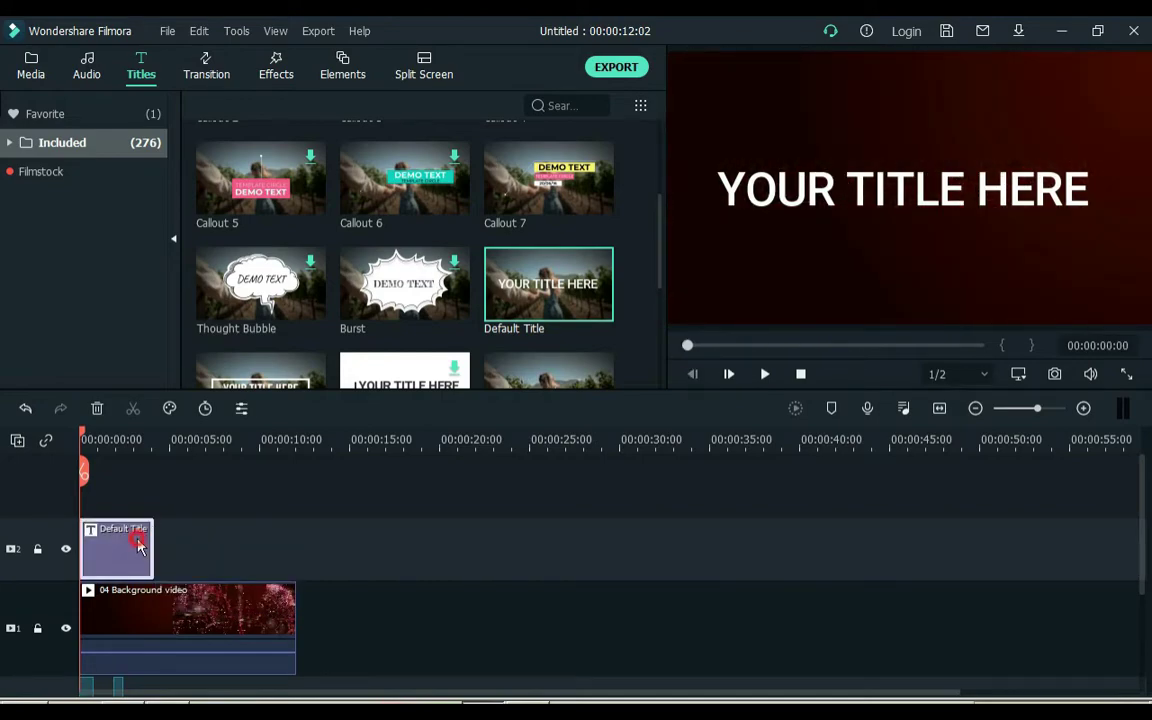
- Replace the default title's placeholder text with "Salih Tutorials"
double_click(138, 545)
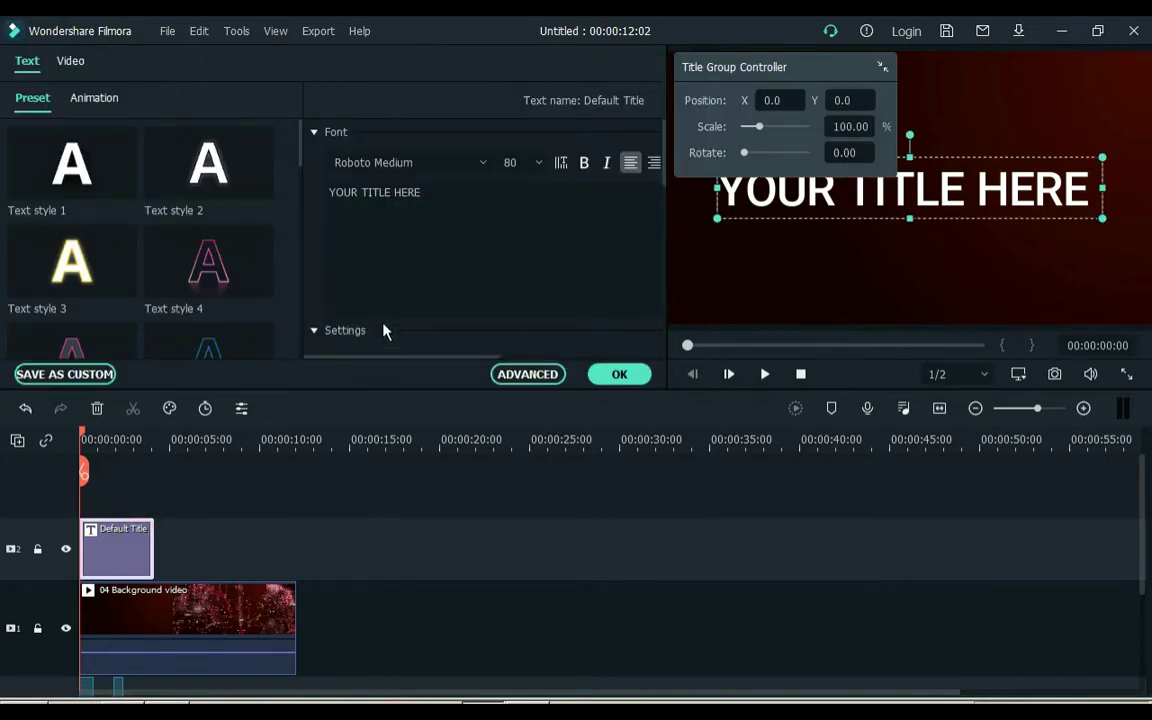
click(475, 199)
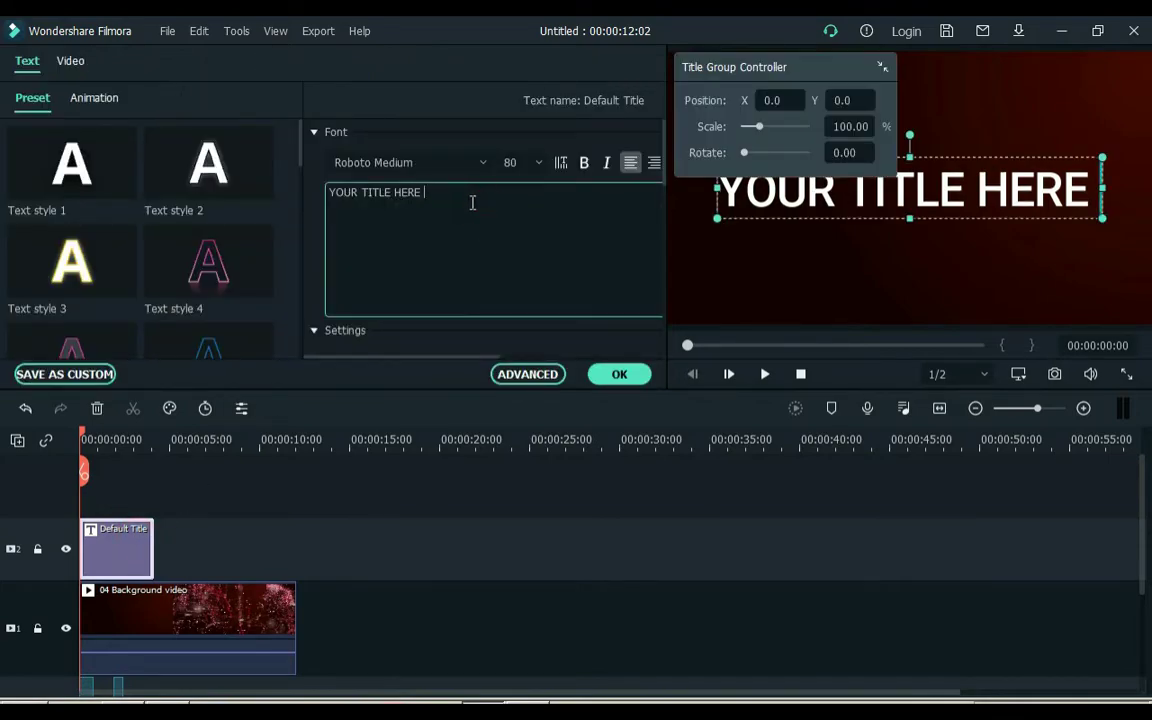
key(ctrl+a)
text(Salih)
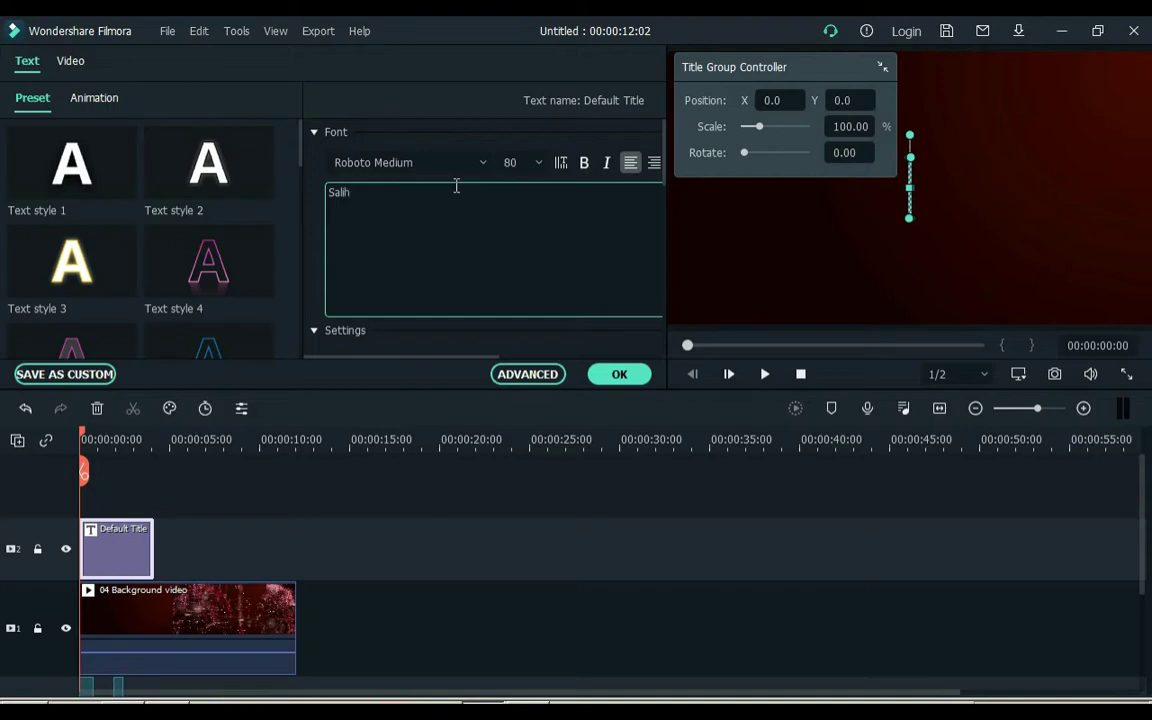
text( Tutorials)
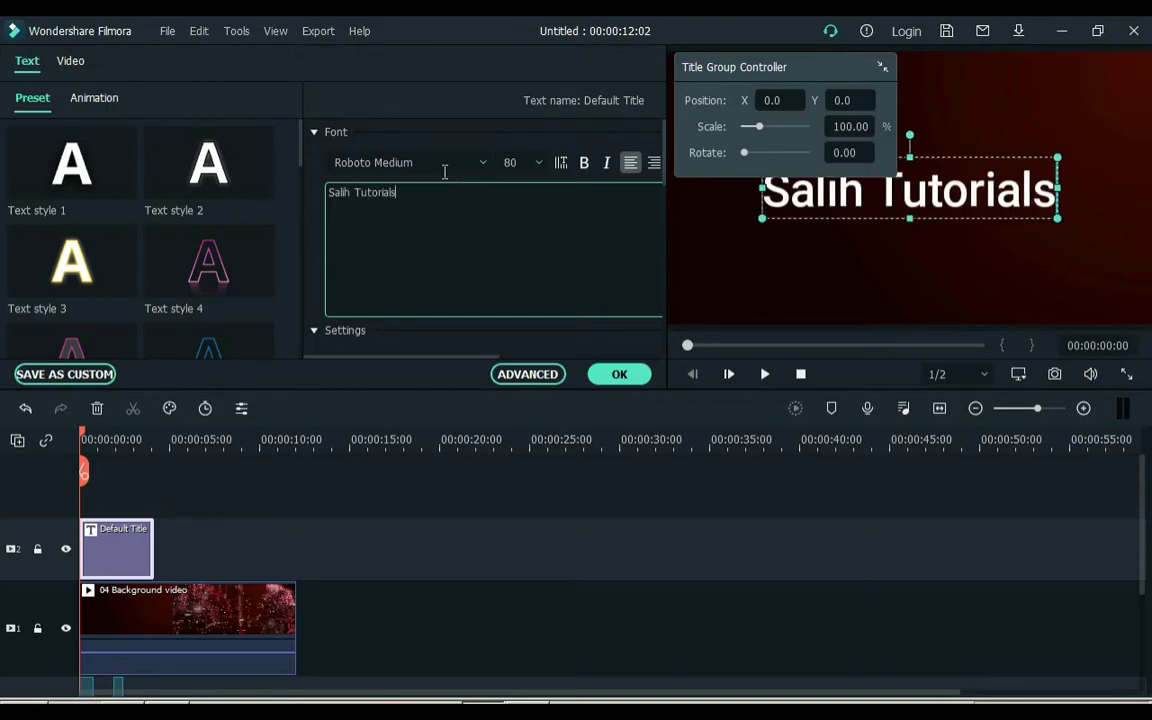
- Set the title's font to La Bamba LET Plain:1.0 and apply the Text style 15 preset
click(426, 163)
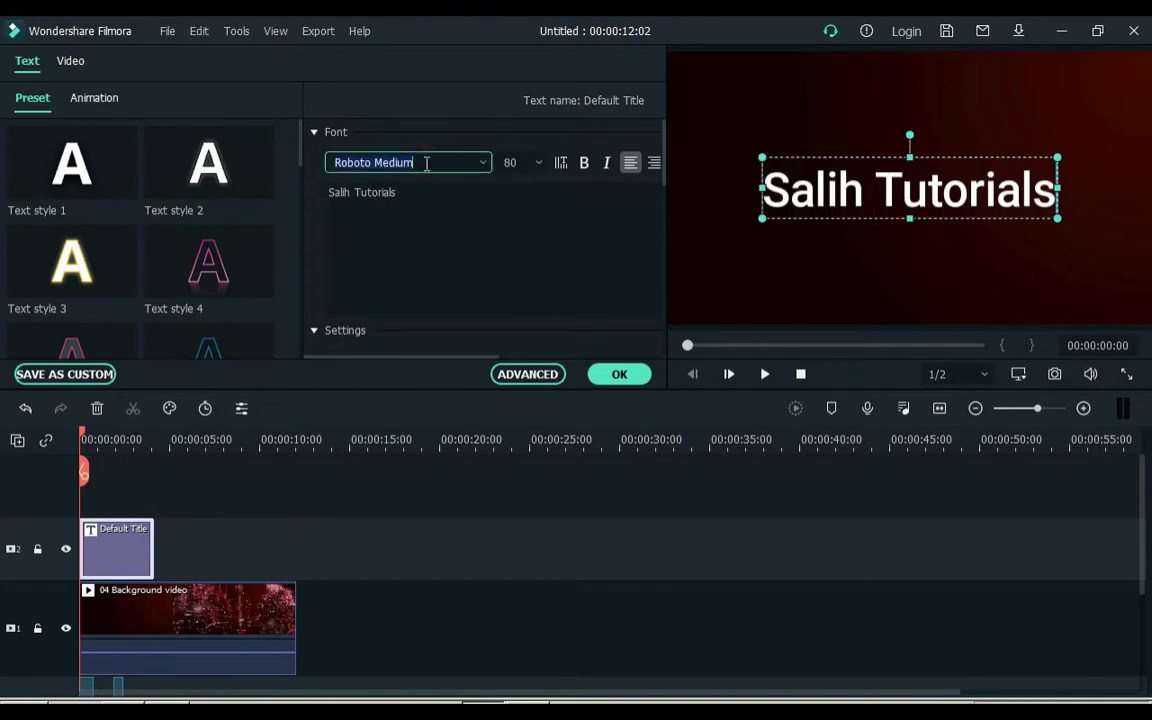
text(La)
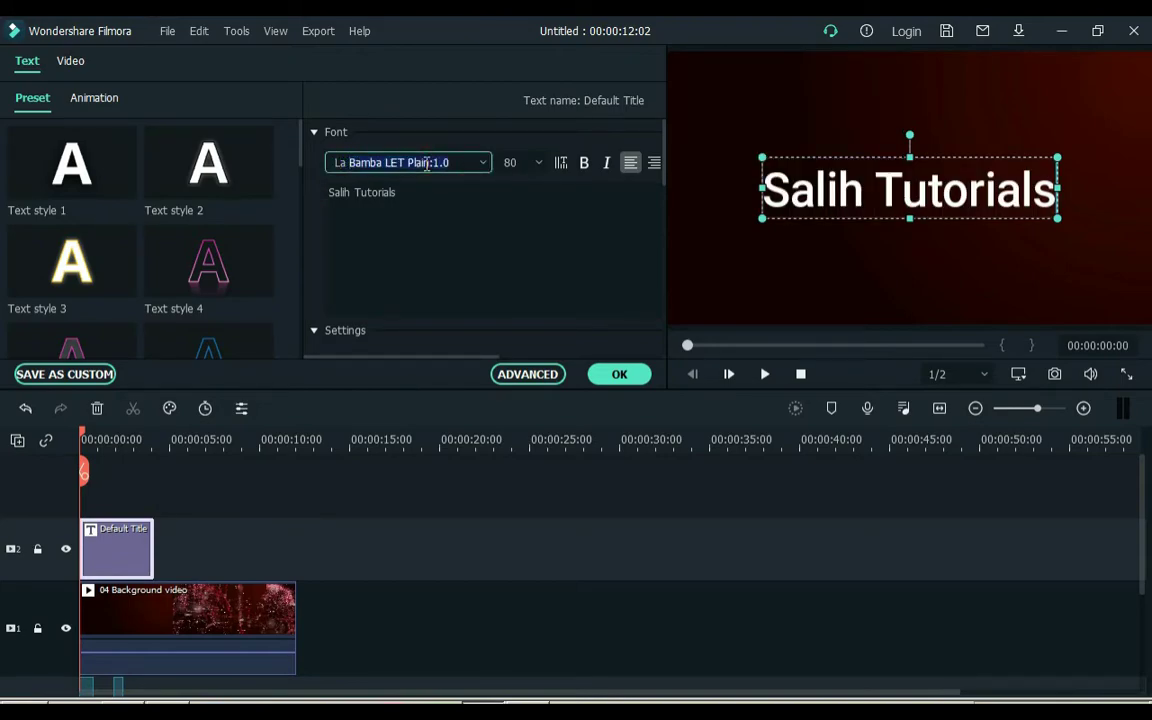
text( Bam)
key(Return)
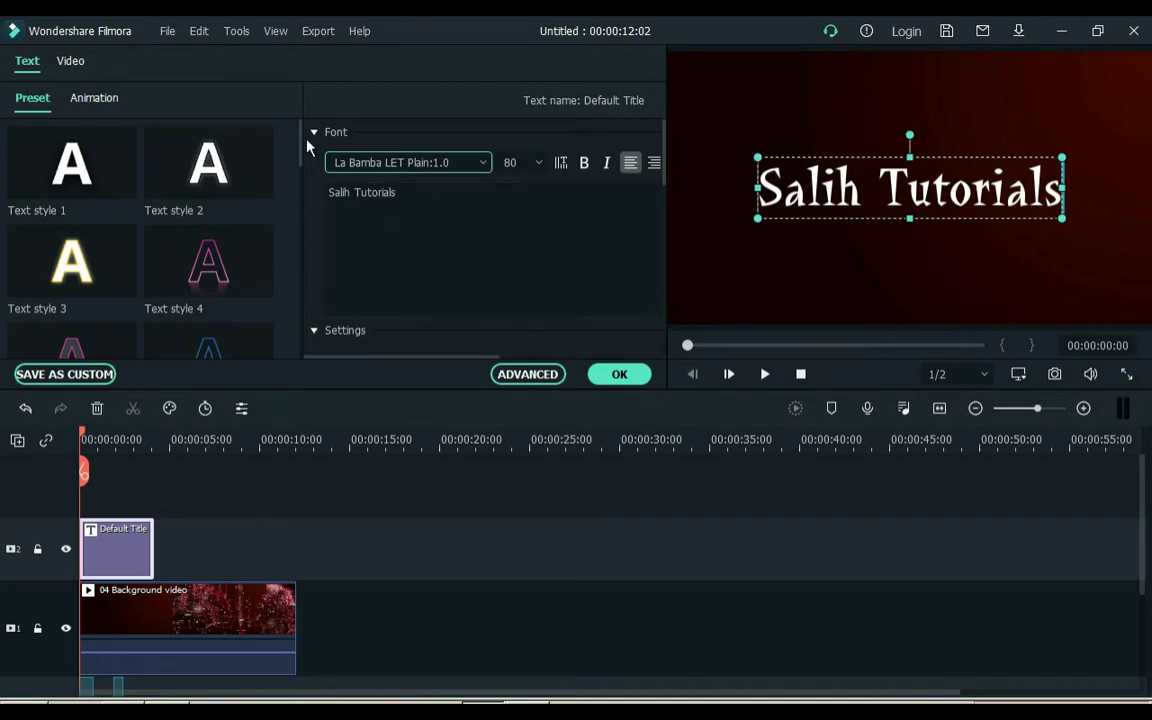
drag(301, 136, 301, 257)
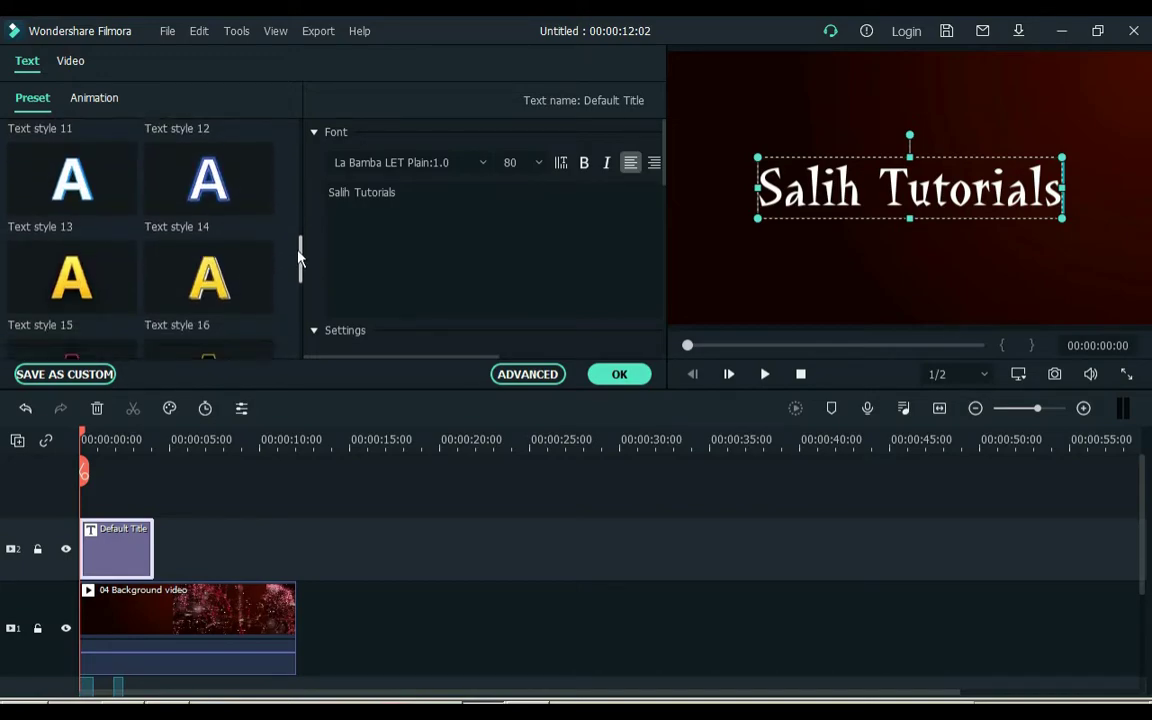
click(95, 289)
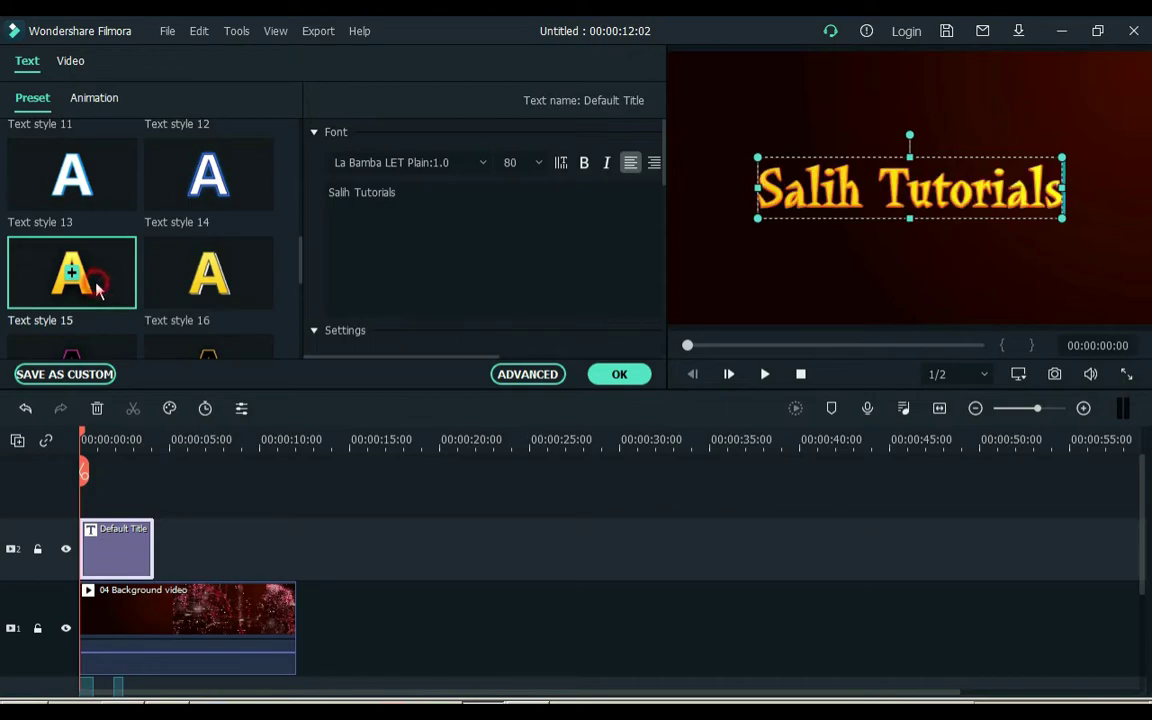
- Lower the title in the frame by setting its transform Y position to -60.0, and confirm the edit
click(69, 63)
click(31, 112)
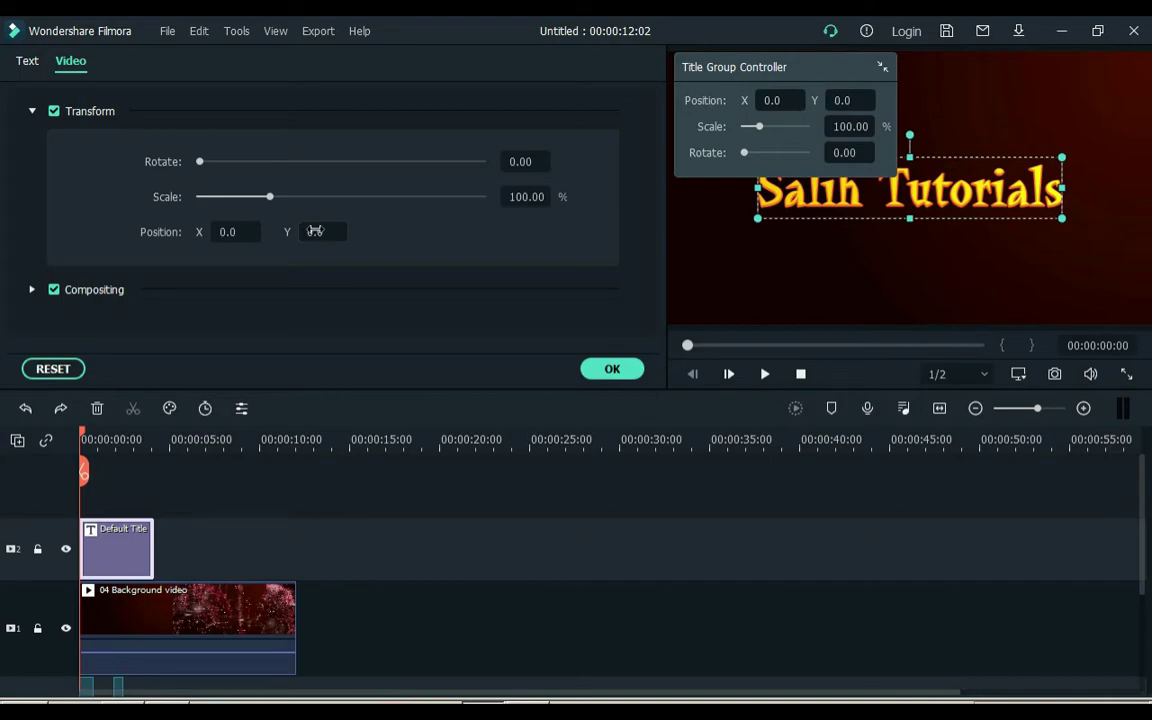
mouse_move(315, 231)
mouse_down()
mouse_move(282, 231)
mouse_move(332, 231)
mouse_up()
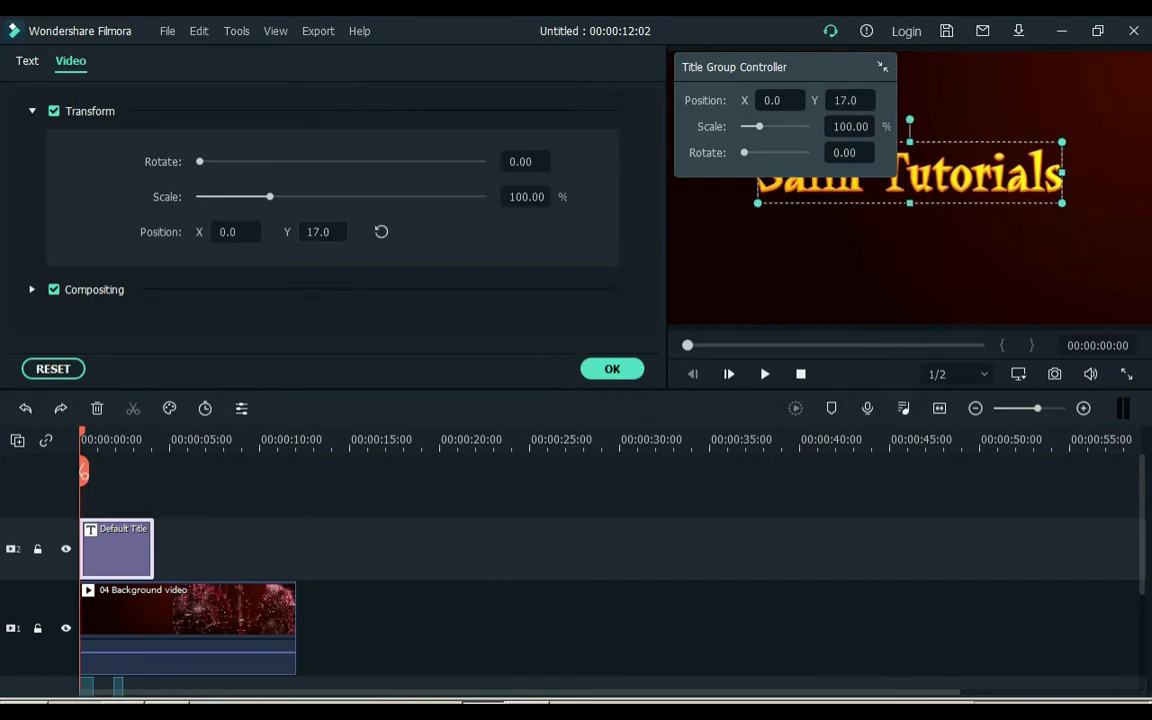
click(314, 232)
key(Return)
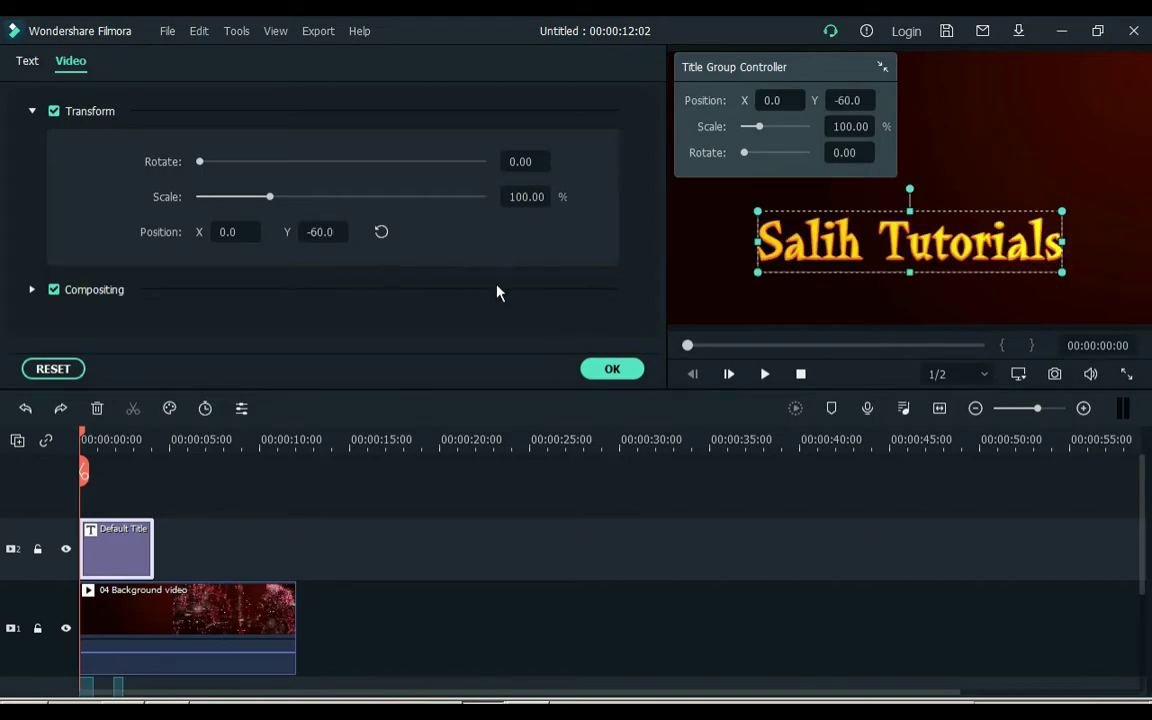
click(612, 369)
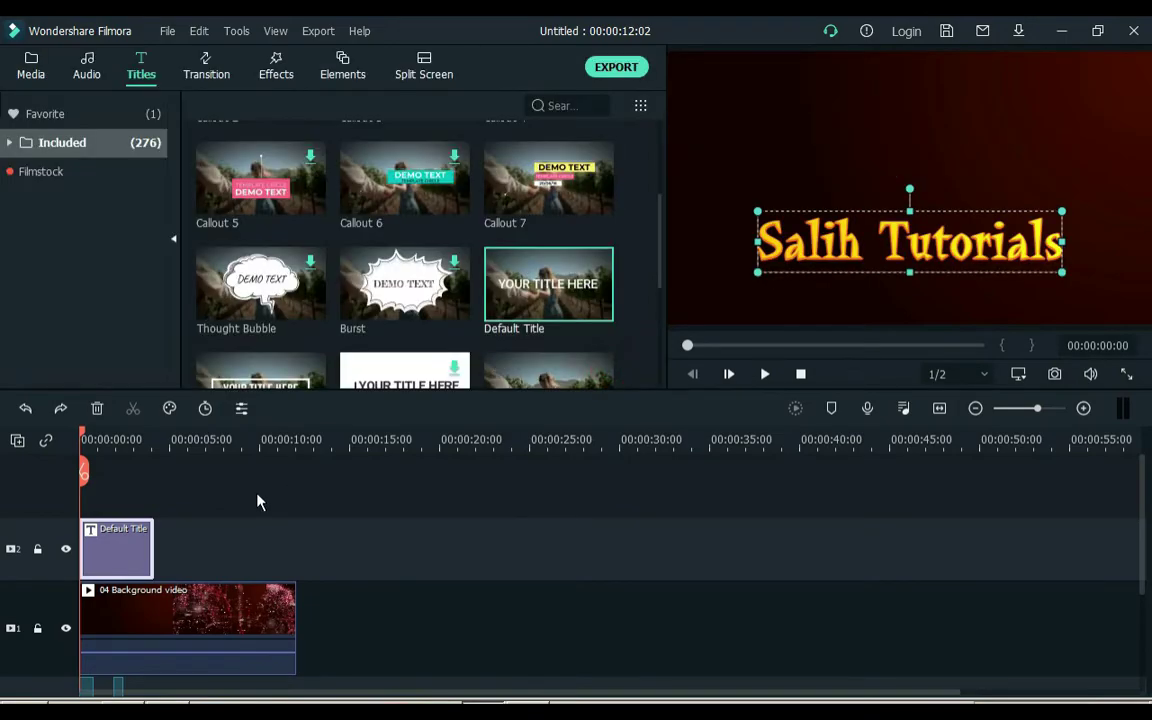
- Preview the title briefly and apply the Type Writer animation to it
key(space)
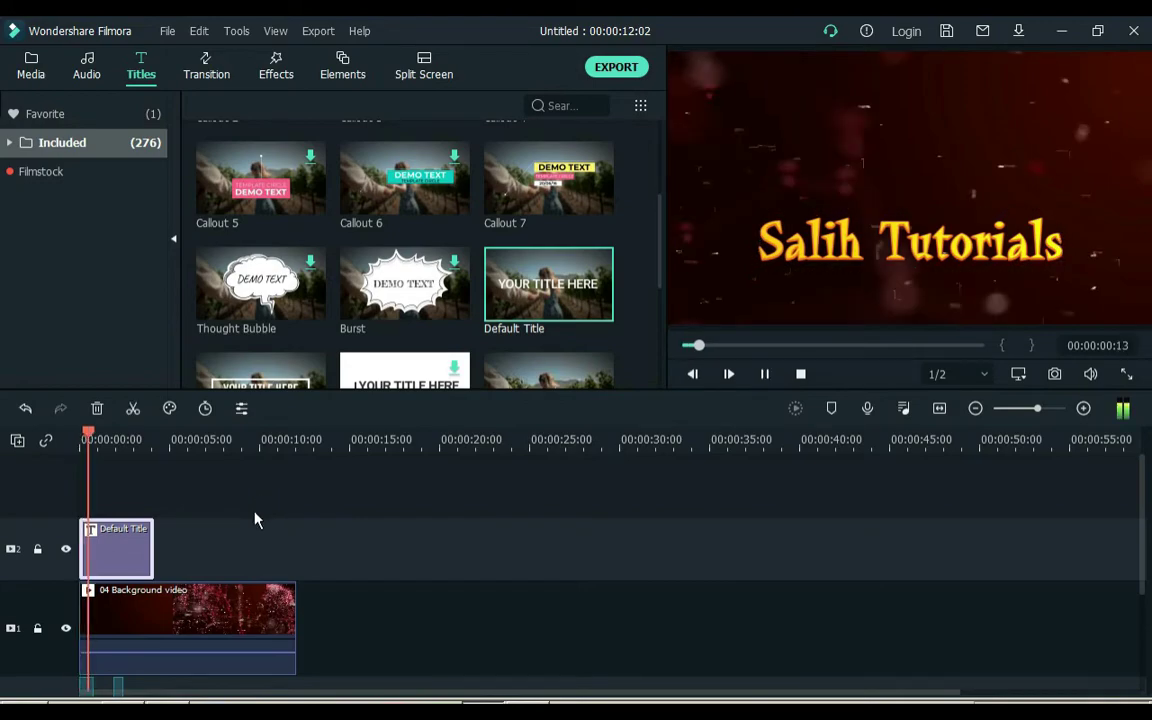
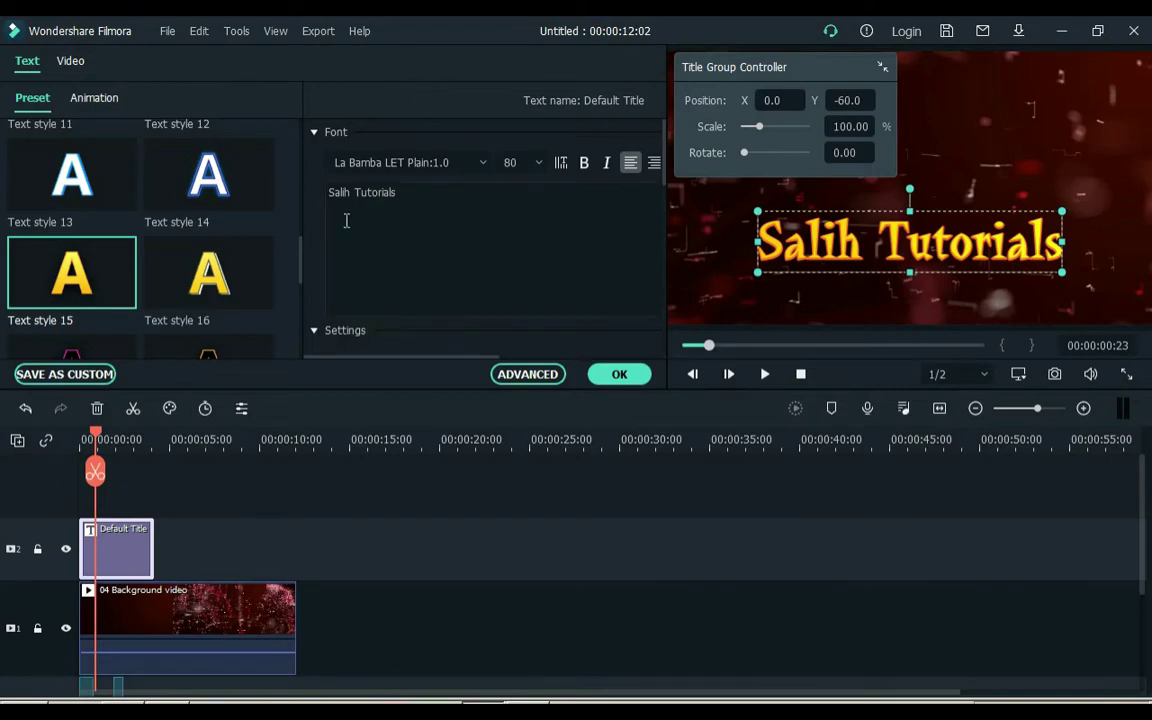
click(86, 100)
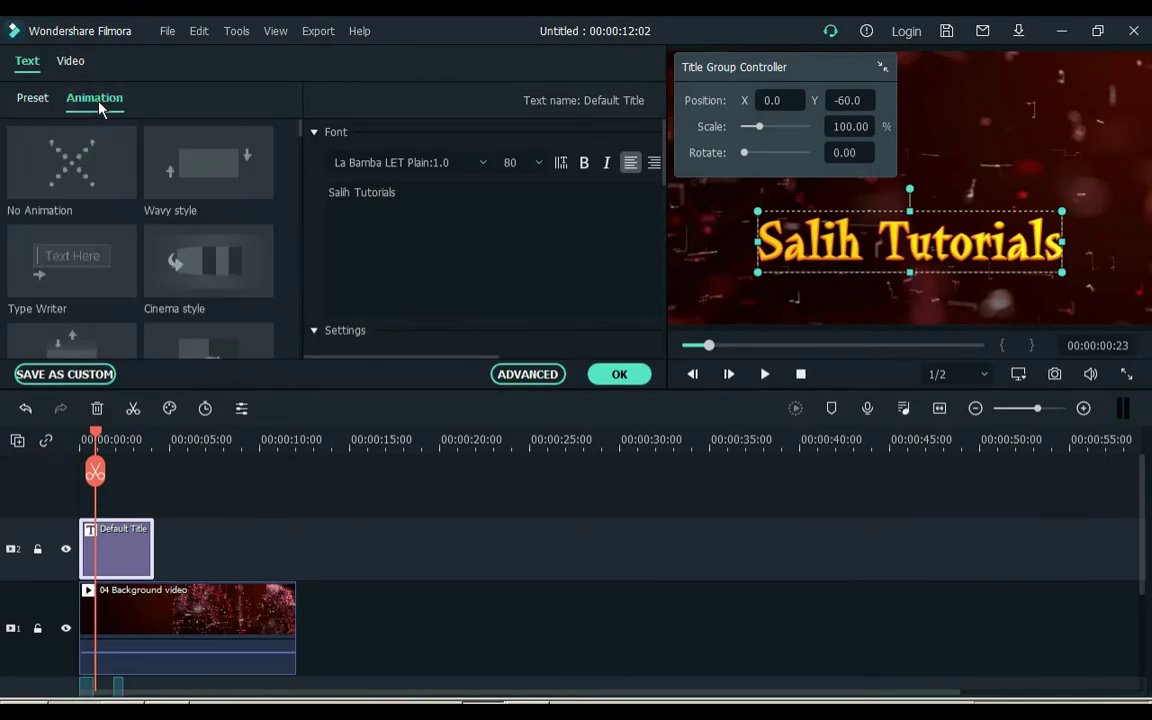
click(65, 283)
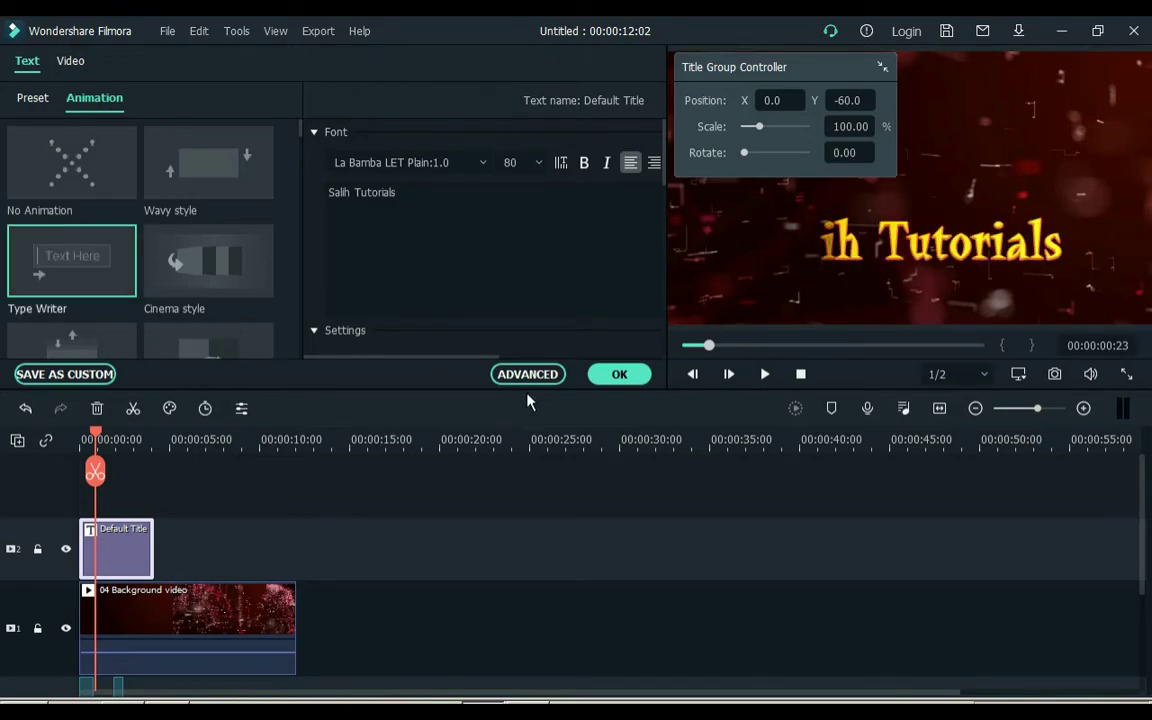
click(619, 374)
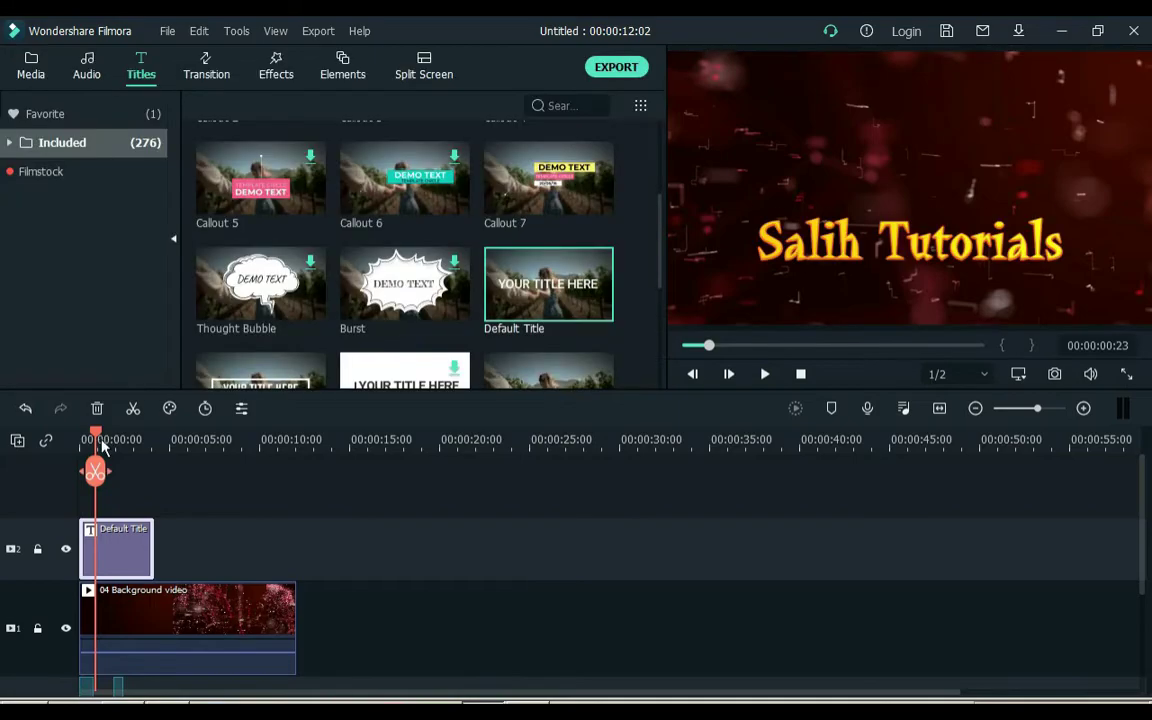
- Preview the title's Type Writer animation from the start of the timeline
drag(101, 444, 61, 444)
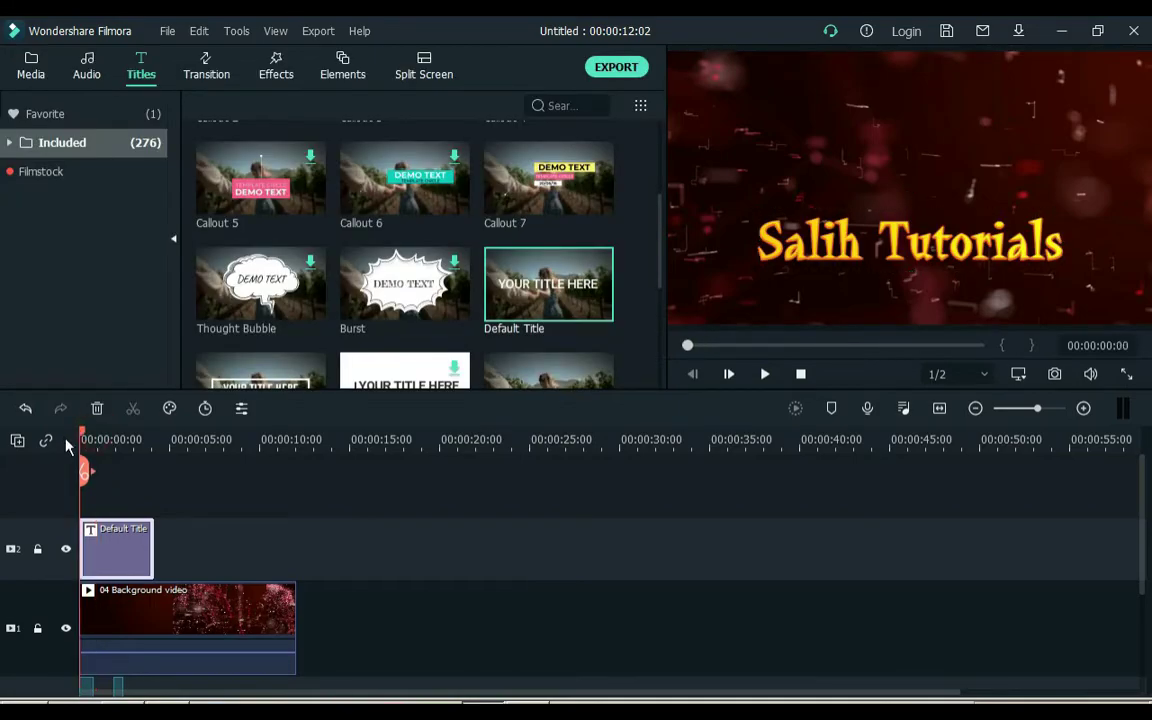
key(space)
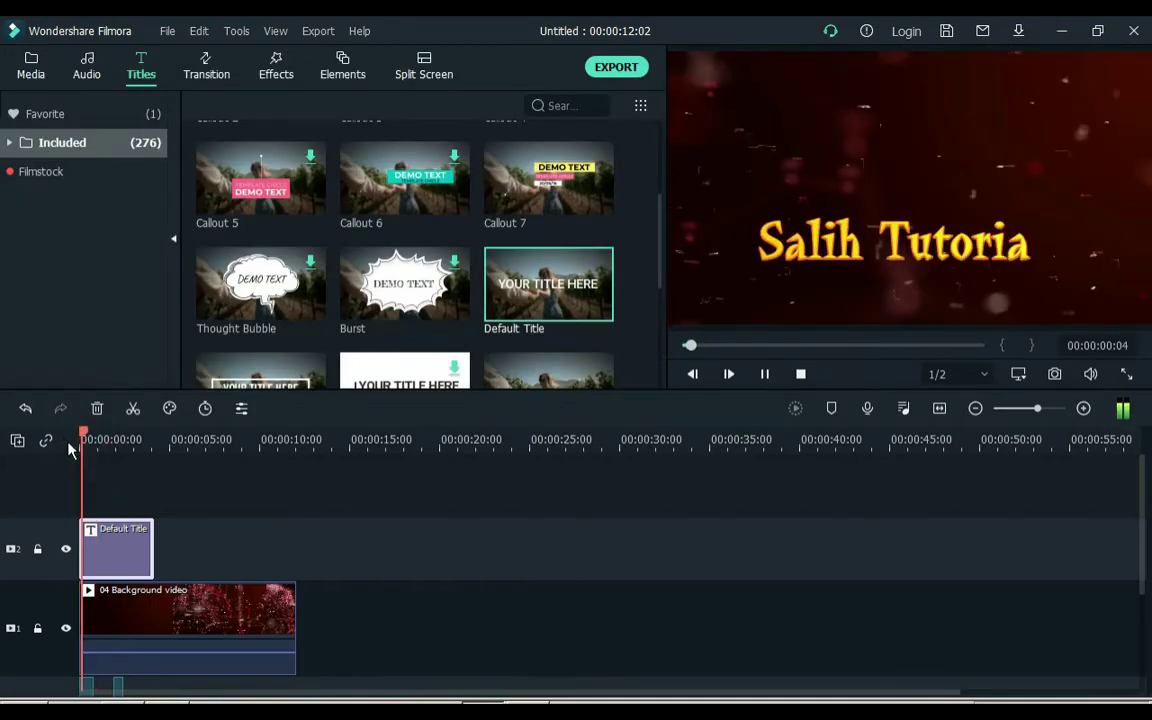
key(space)
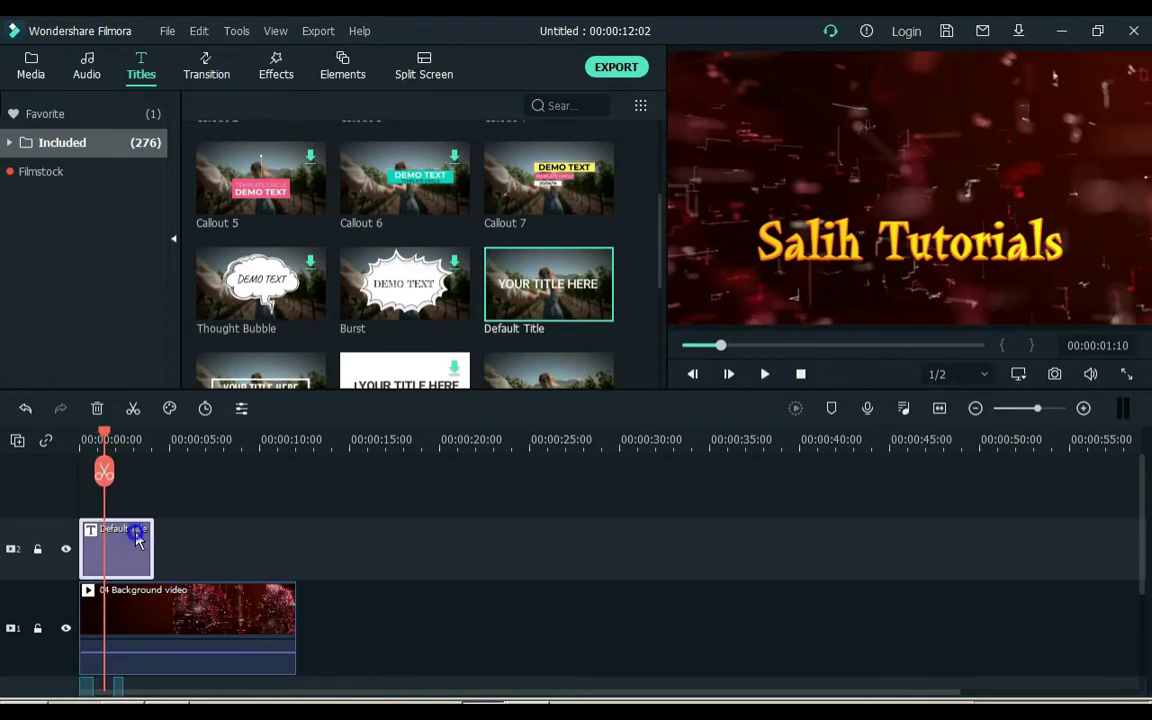
- Duplicate the title clip just after the original on the same track, with the background video track locked
right_click(137, 540)
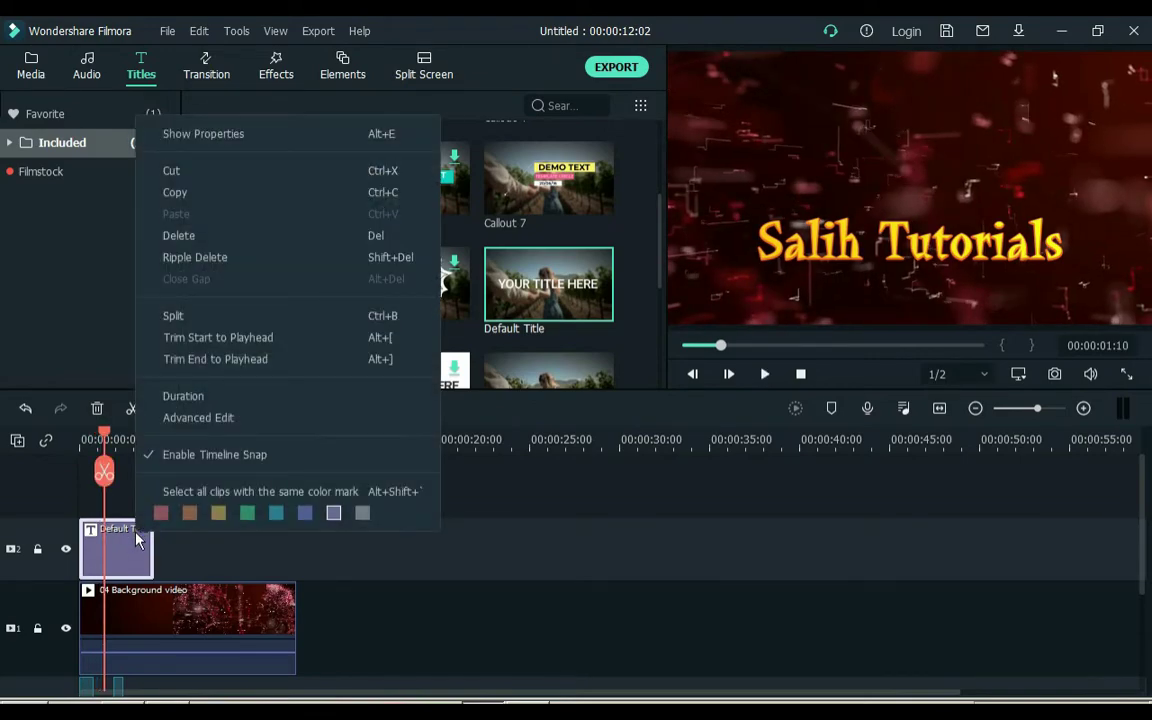
click(188, 190)
click(160, 439)
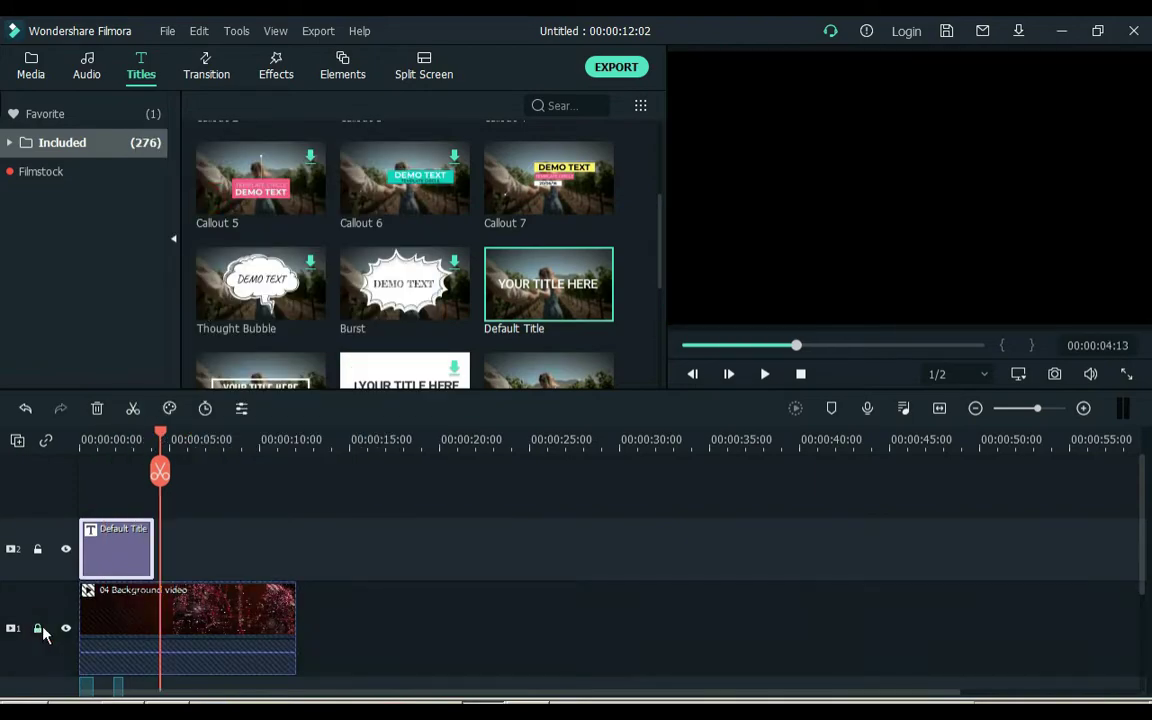
right_click(191, 551)
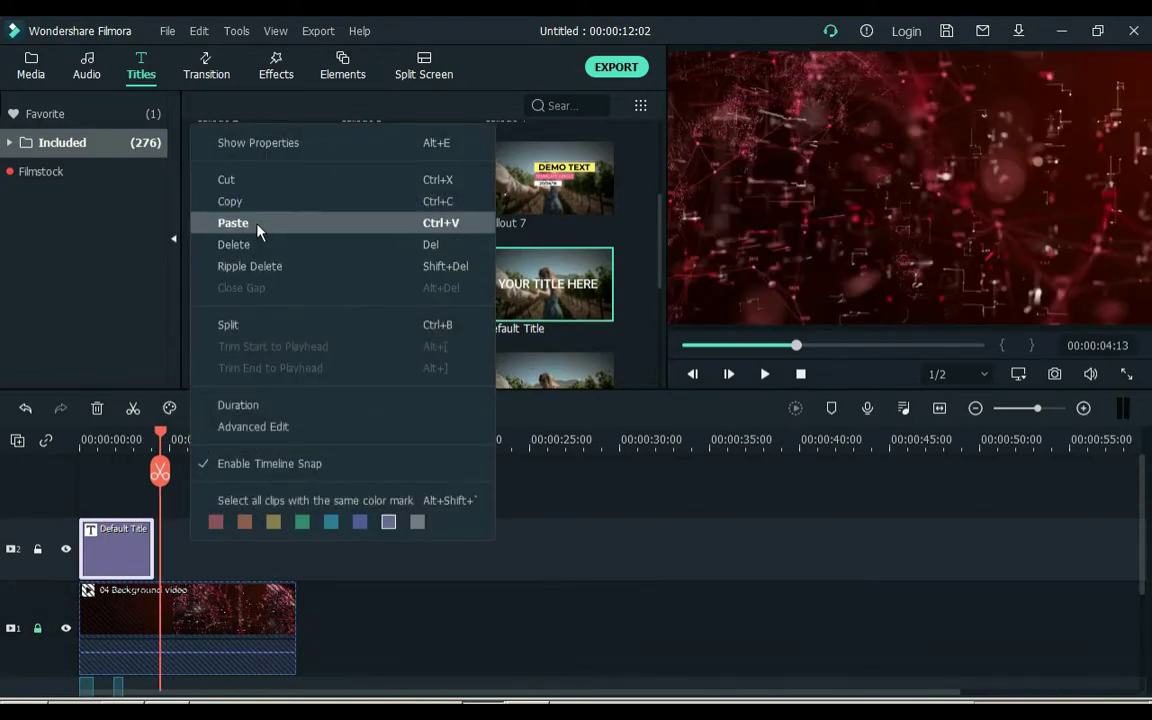
click(250, 226)
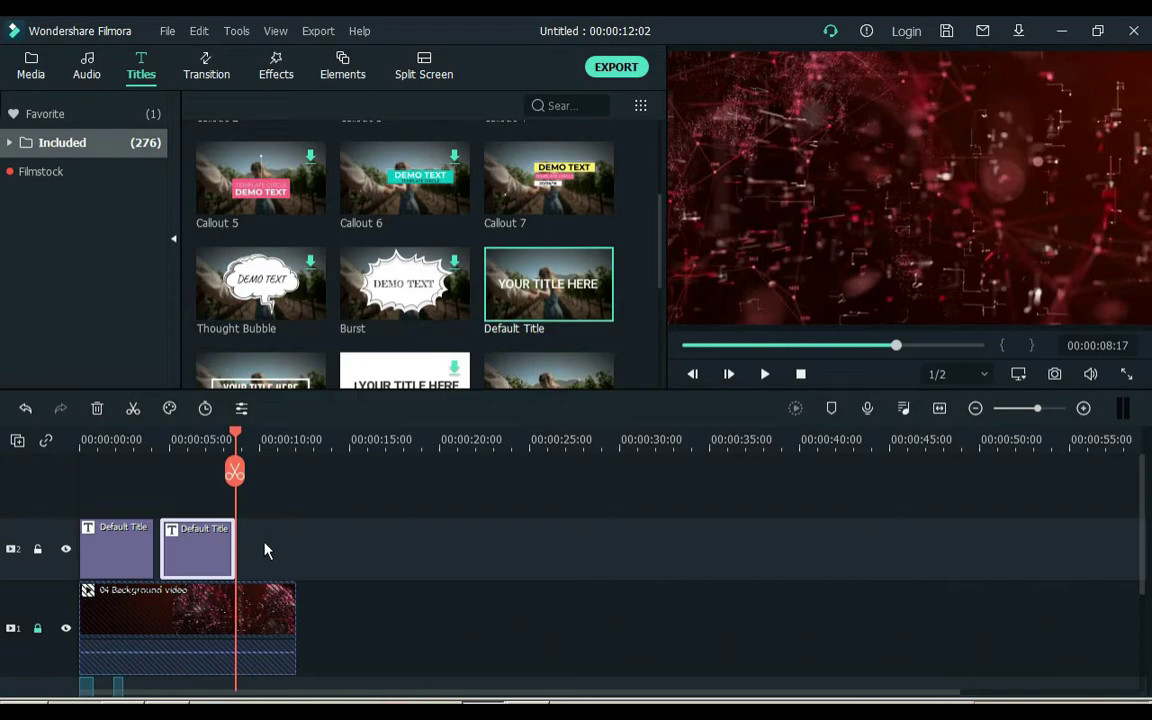
- Close the gap between the two titles, extend the second to the end of the background video, and unlock the video track
click(263, 548)
click(145, 550)
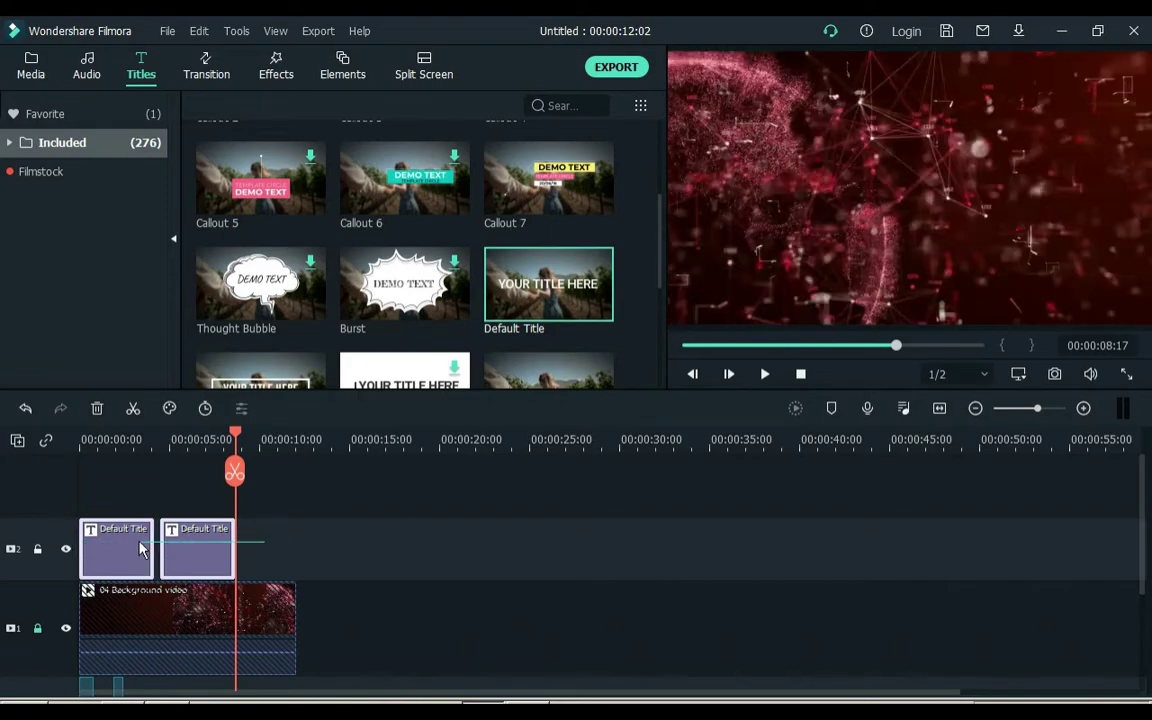
click(152, 528)
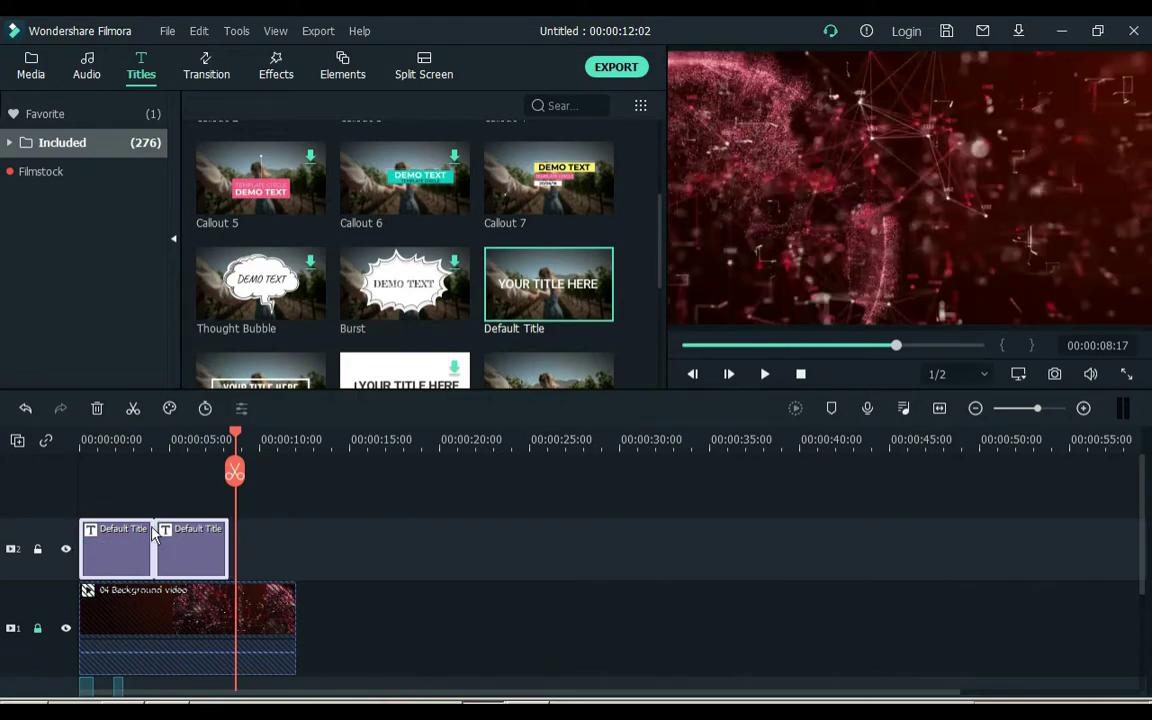
click(200, 555)
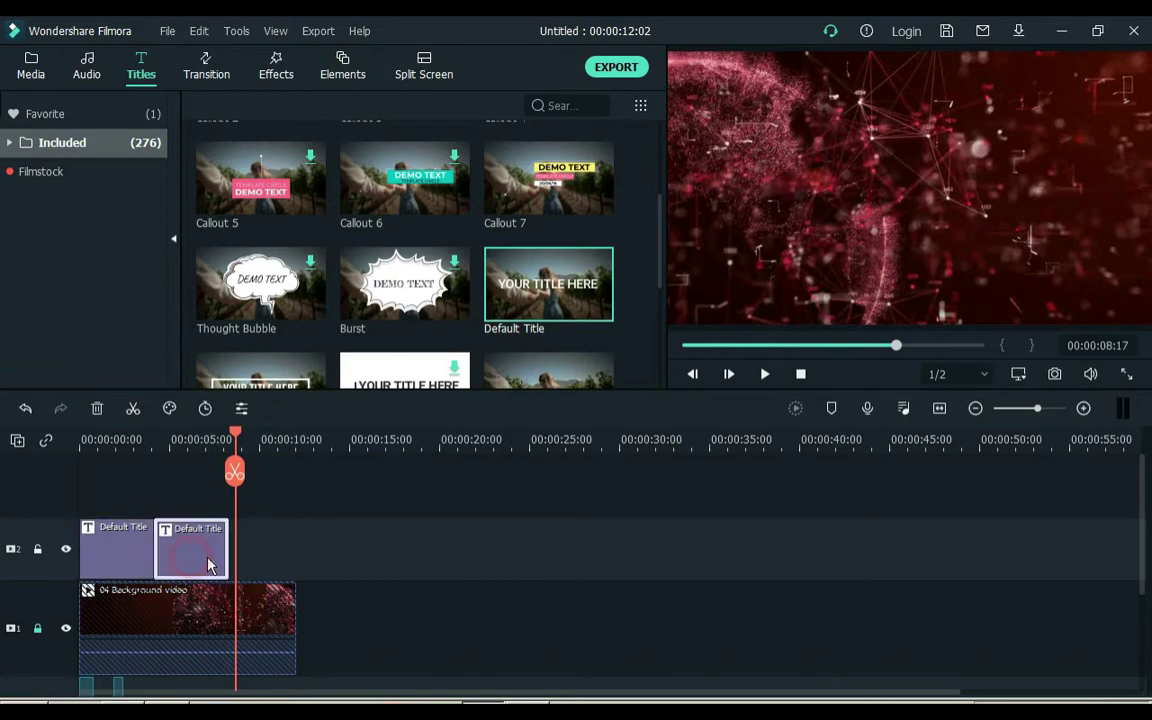
drag(228, 547, 296, 545)
click(37, 628)
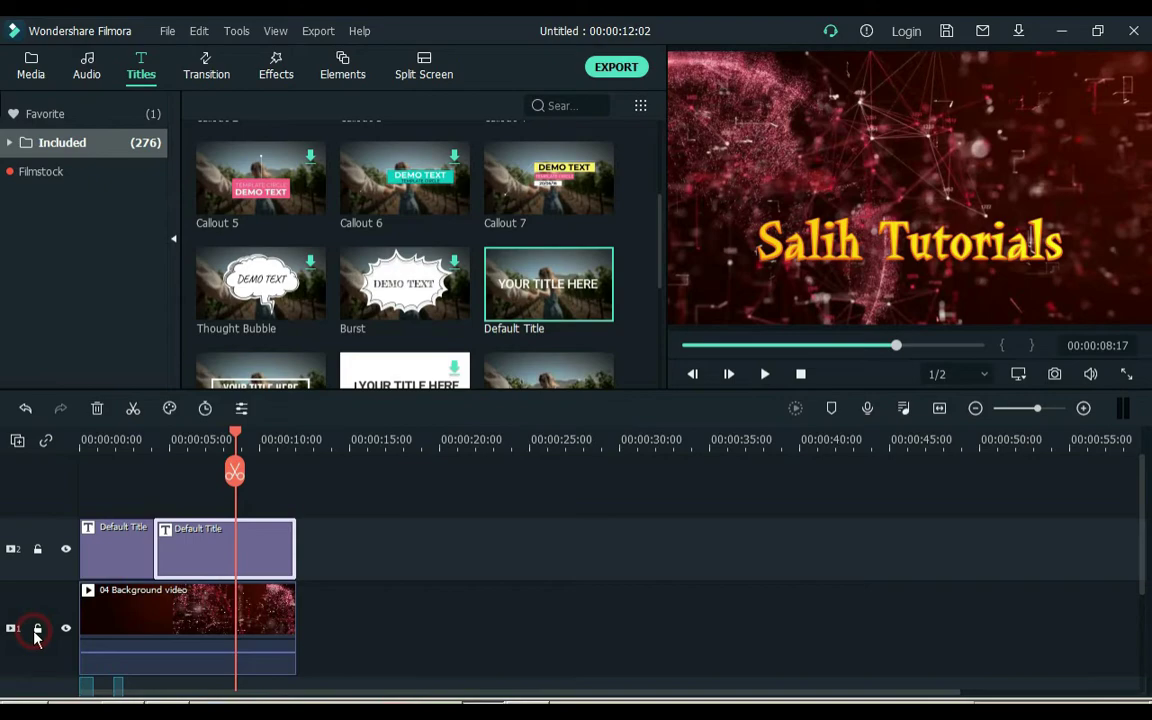
- Set the second title's text animation to No Animation and confirm the edit
double_click(189, 543)
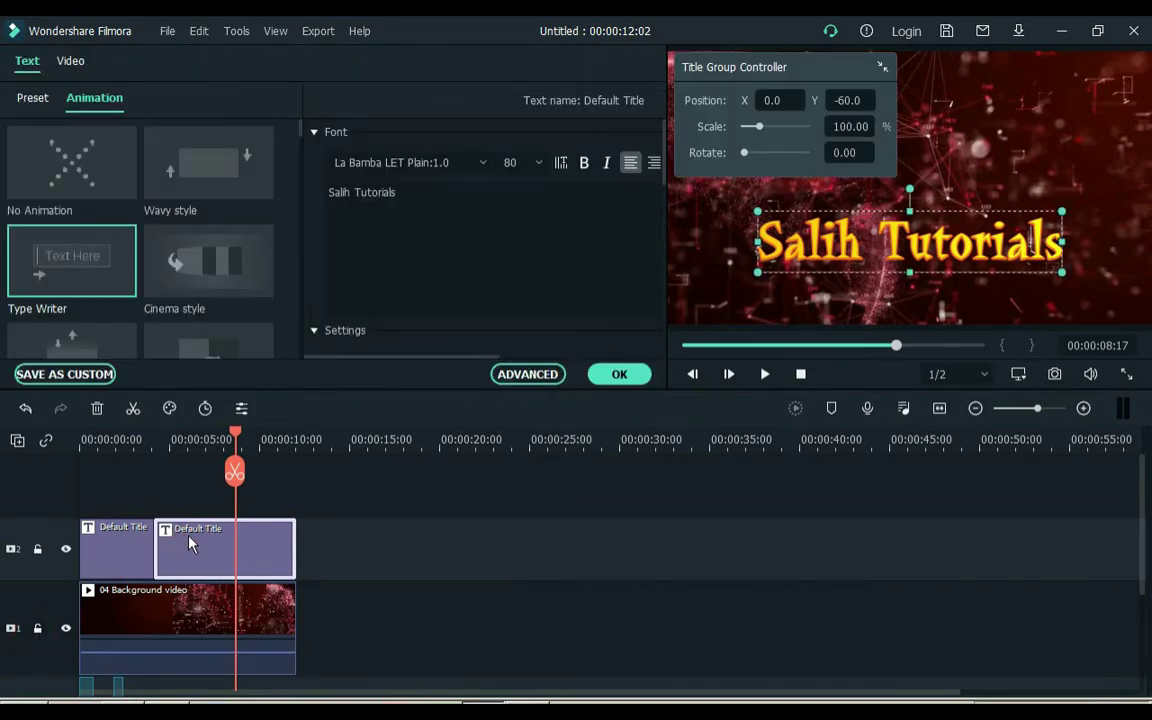
click(88, 194)
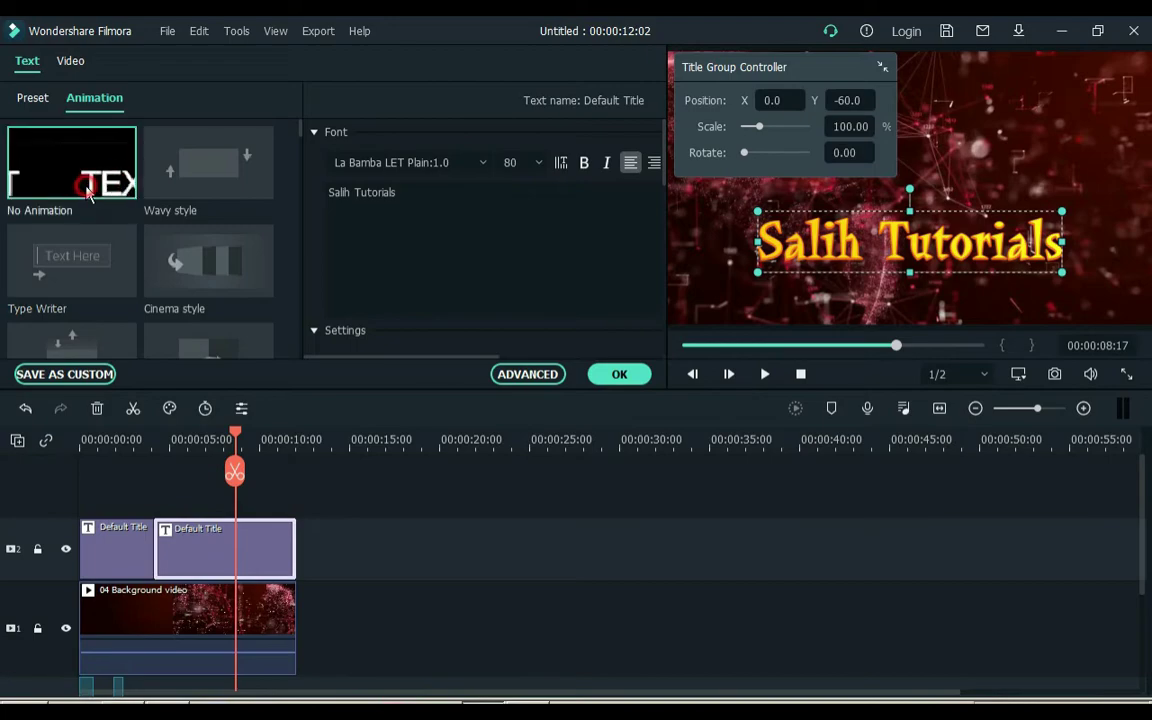
click(619, 376)
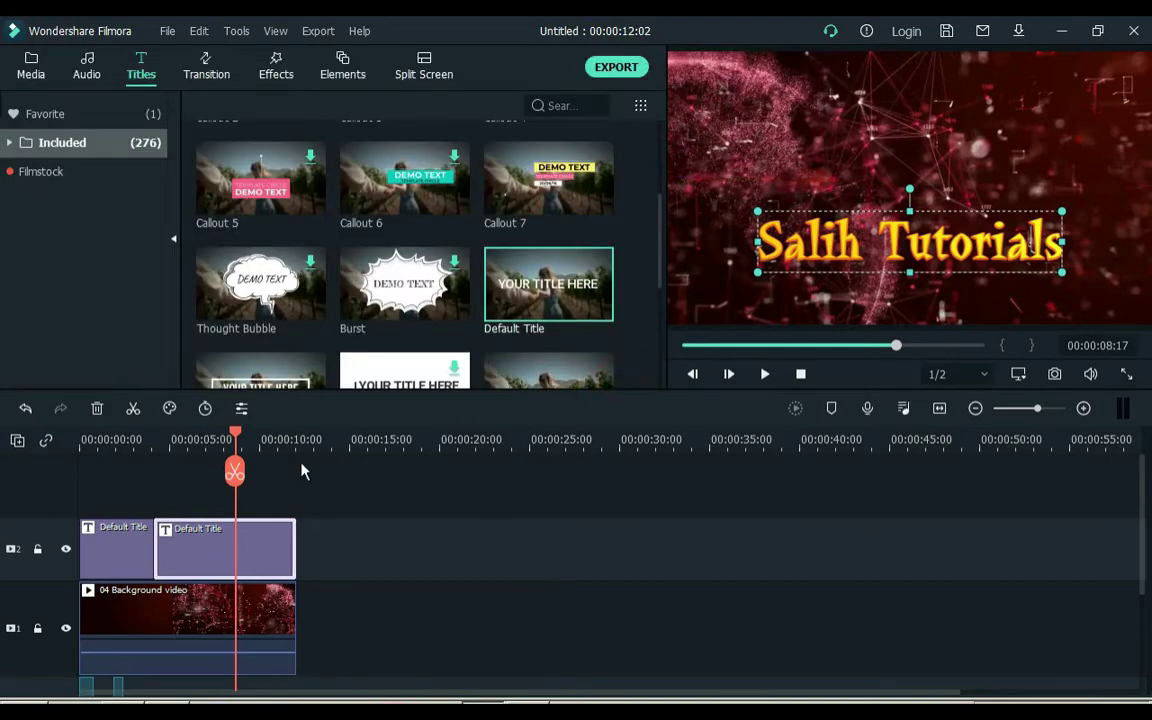
- Add the 04 Lens Flare image on a new track above the titles and extend it to the background video's end
click(30, 70)
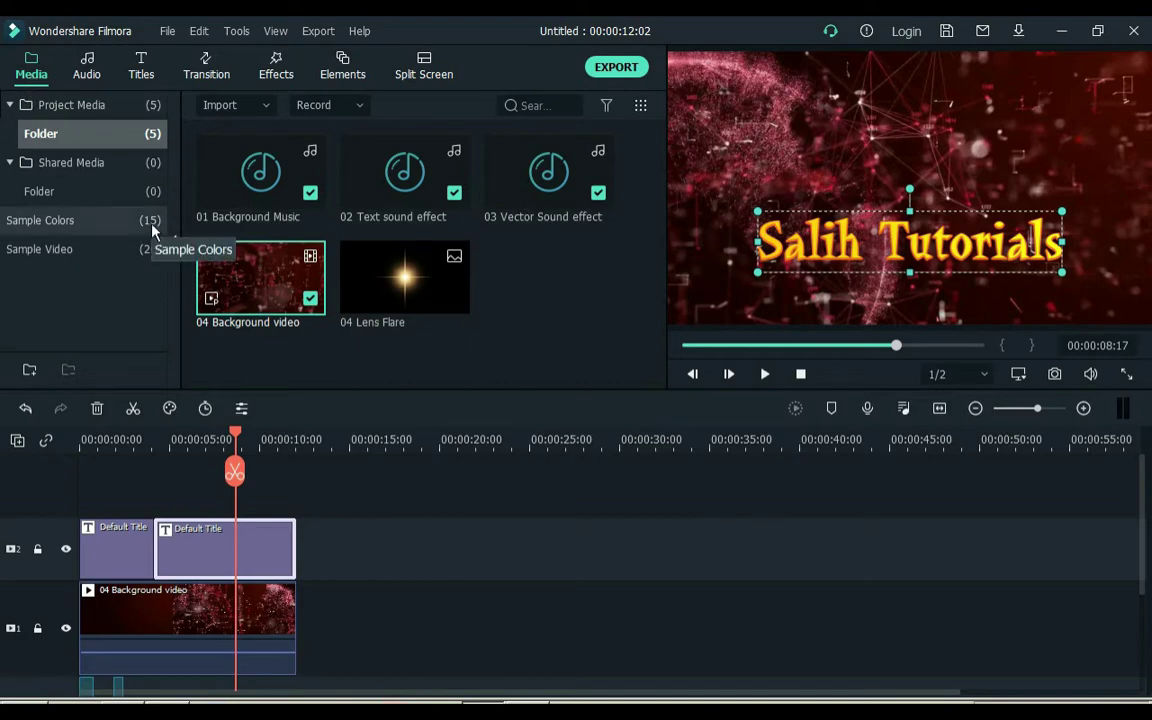
drag(366, 298, 72, 489)
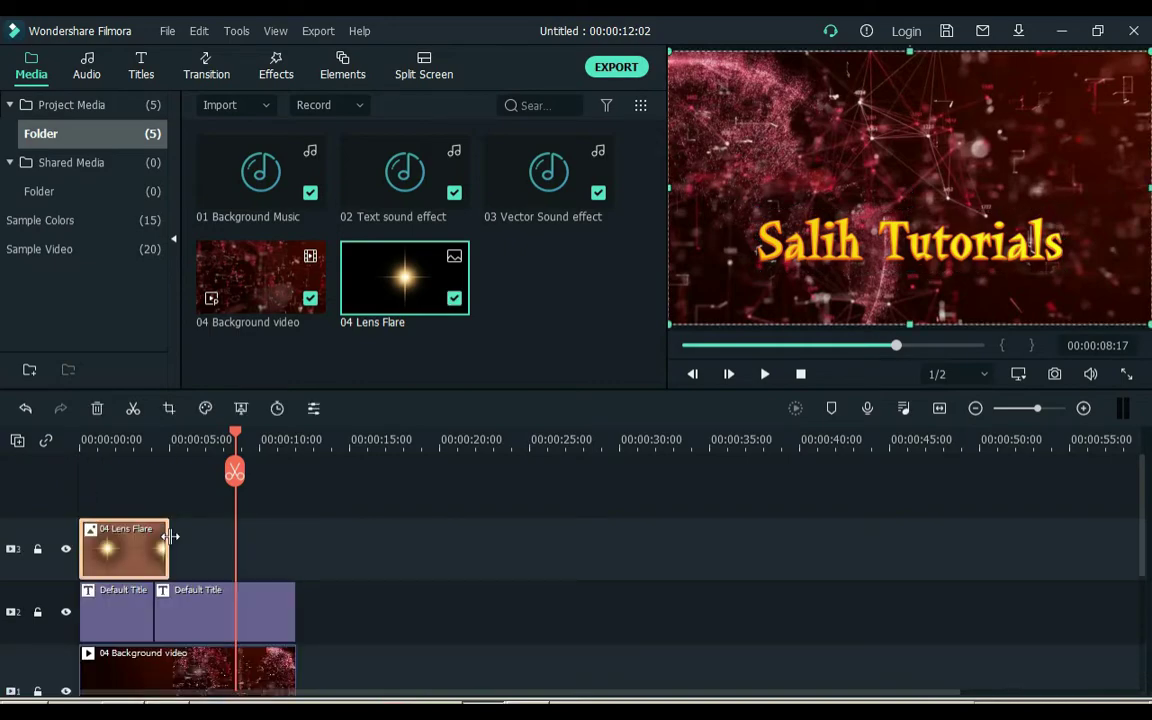
drag(172, 536, 299, 538)
click(98, 440)
- Set the lens flare's transform Y position to -60 to line it up with the title text
click(134, 553)
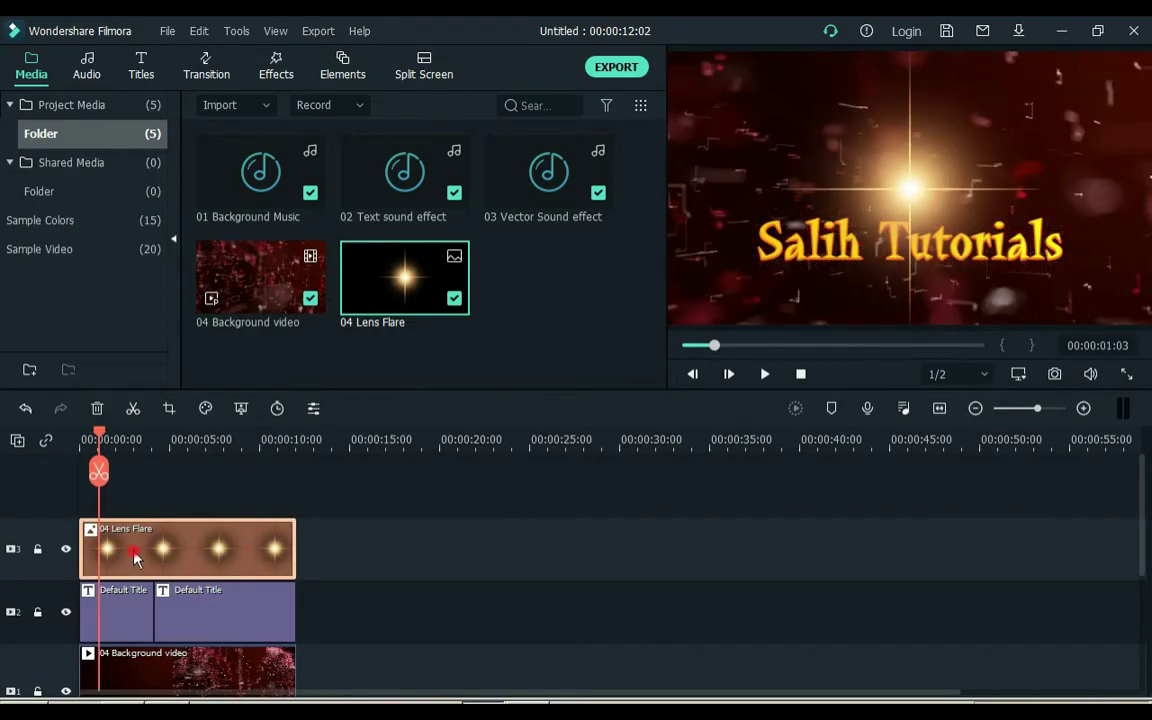
double_click(135, 558)
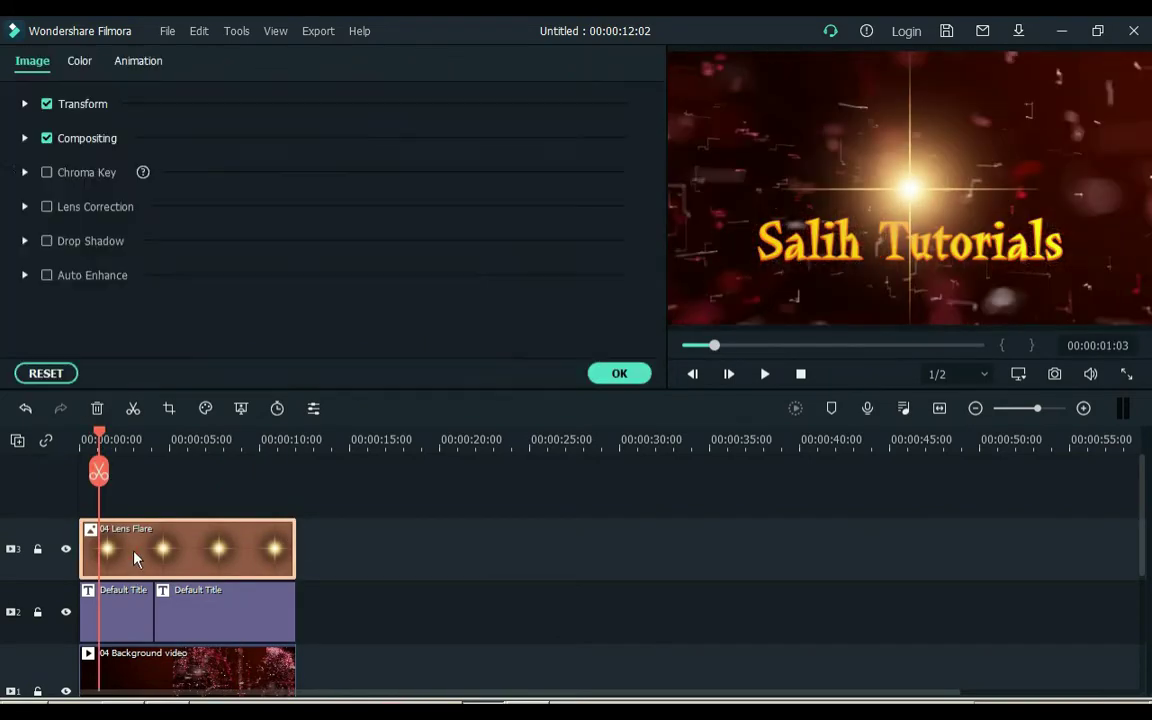
click(25, 104)
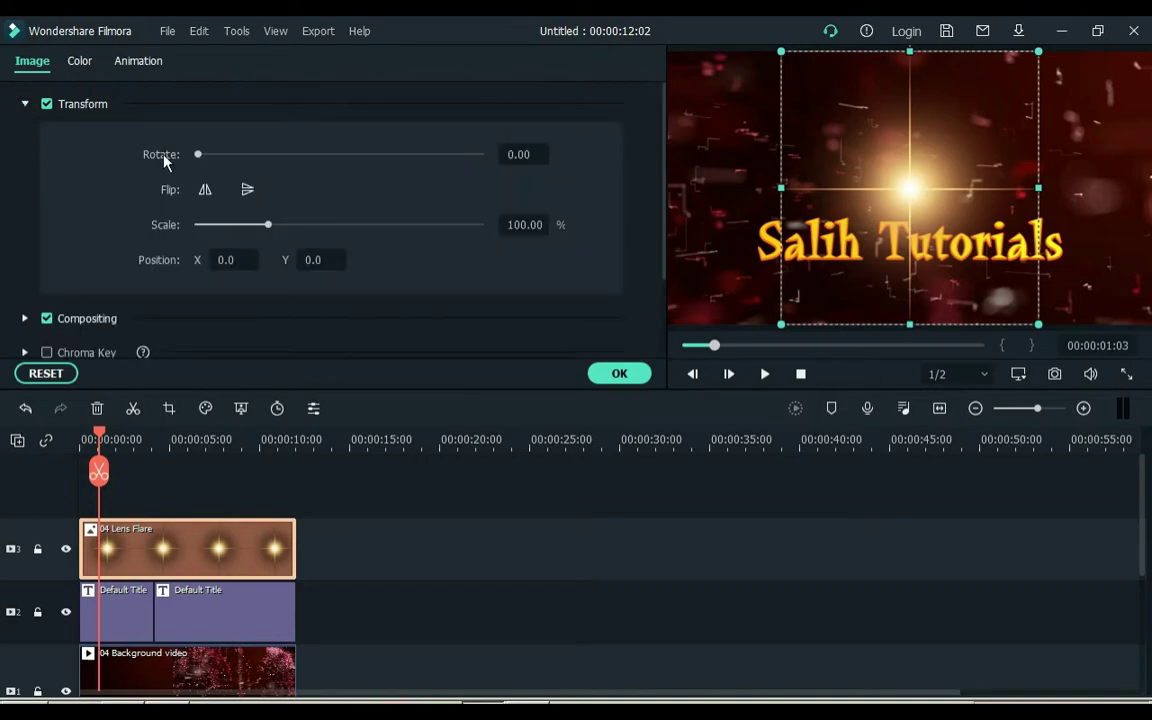
click(313, 260)
text(-60)
key(Return)
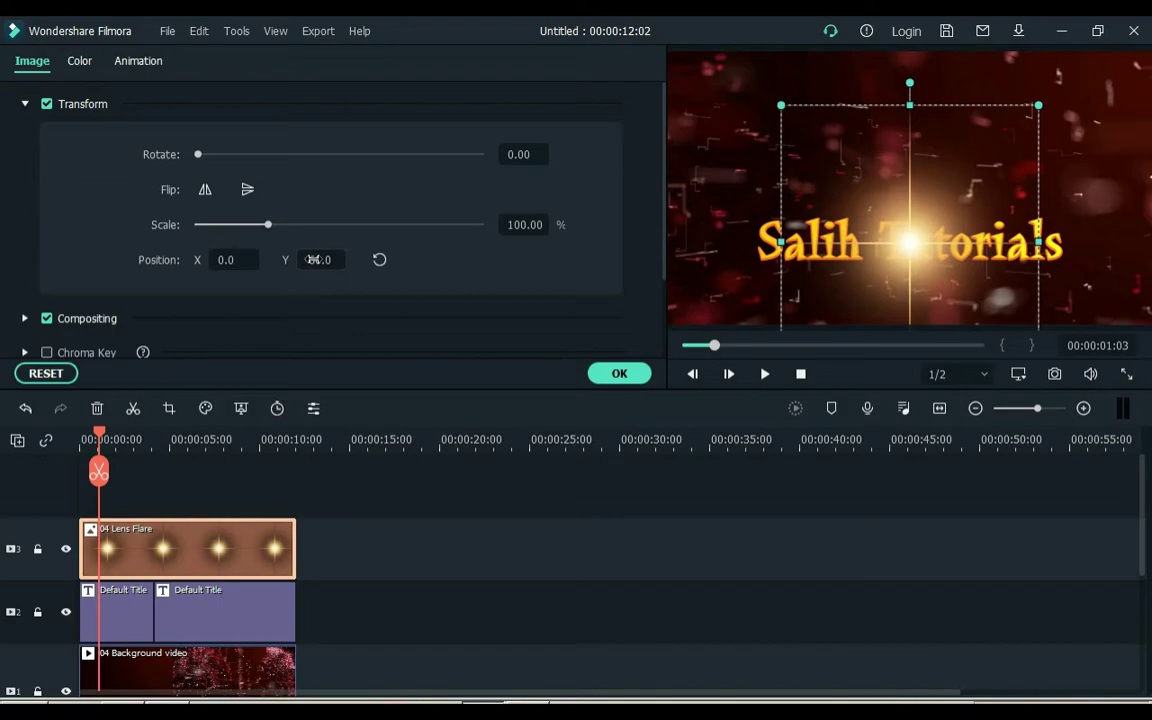
- Create a custom animation keyframe at the lens flare's start with X position -173.0 and scale 33.12%
click(152, 62)
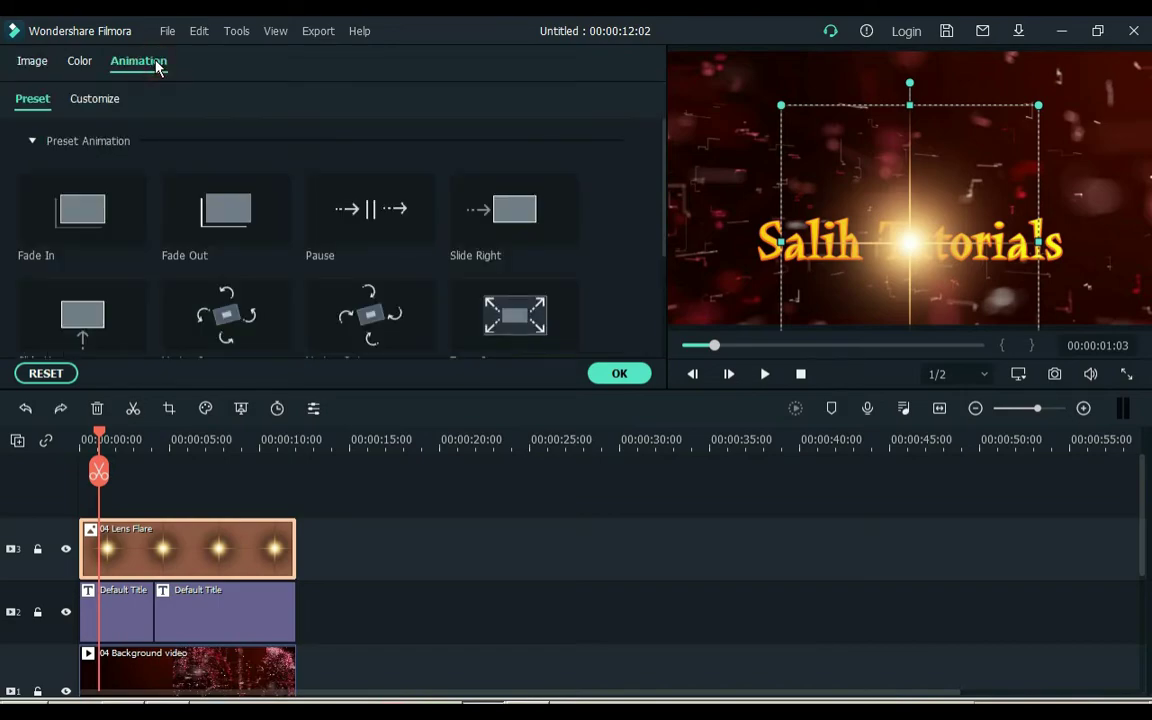
click(104, 103)
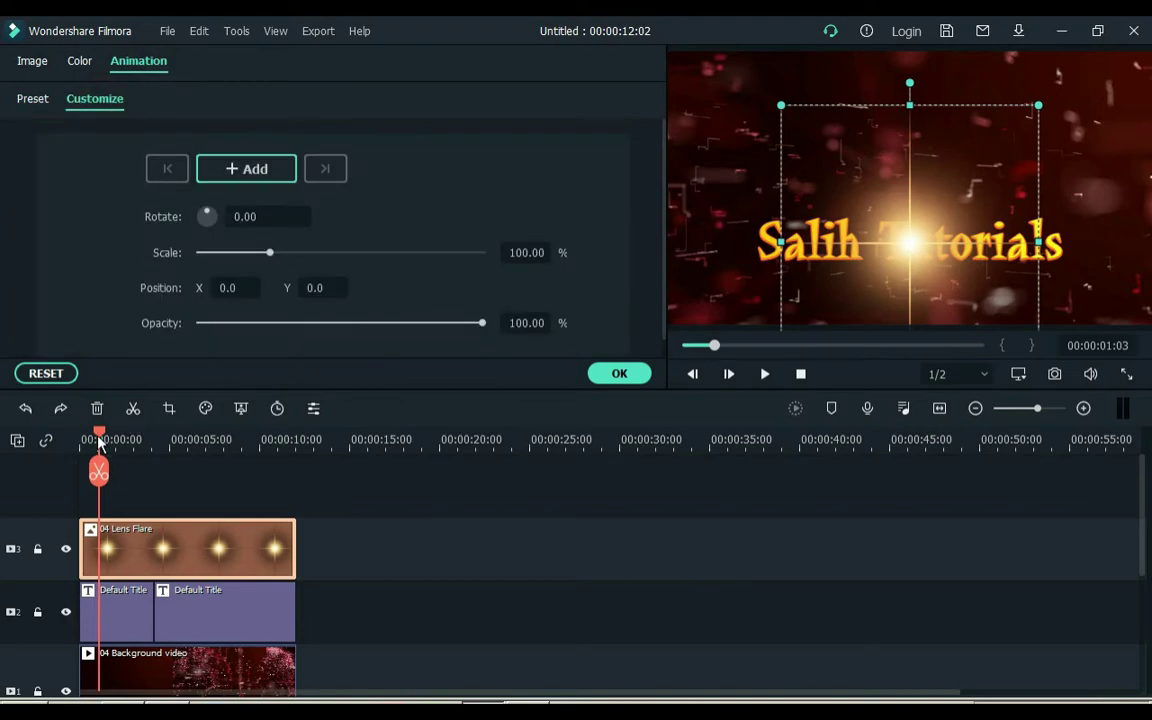
drag(99, 443, 82, 443)
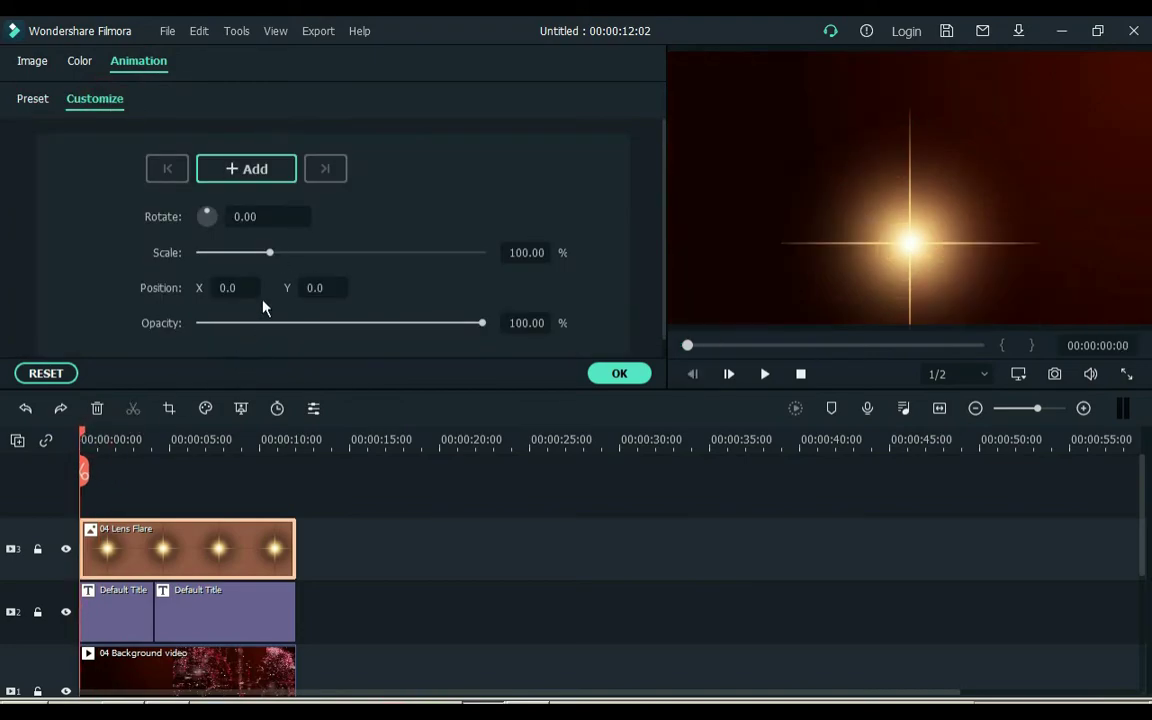
drag(236, 288, 200, 288)
drag(891, 242, 755, 242)
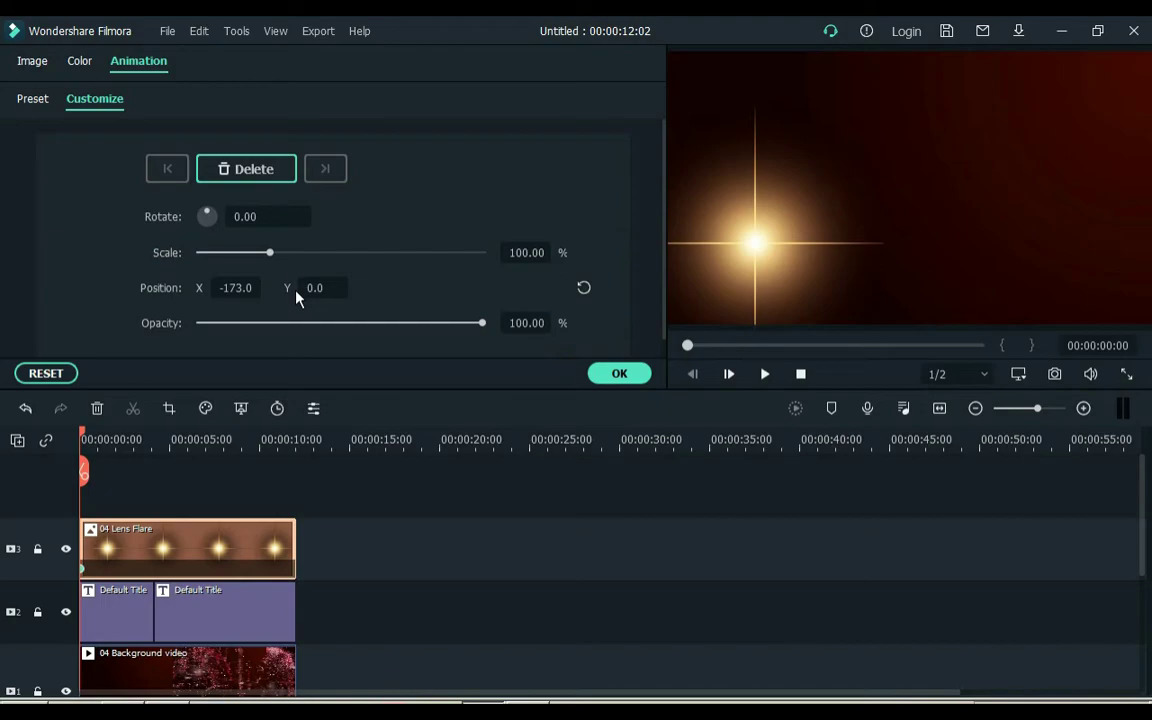
drag(266, 253, 223, 254)
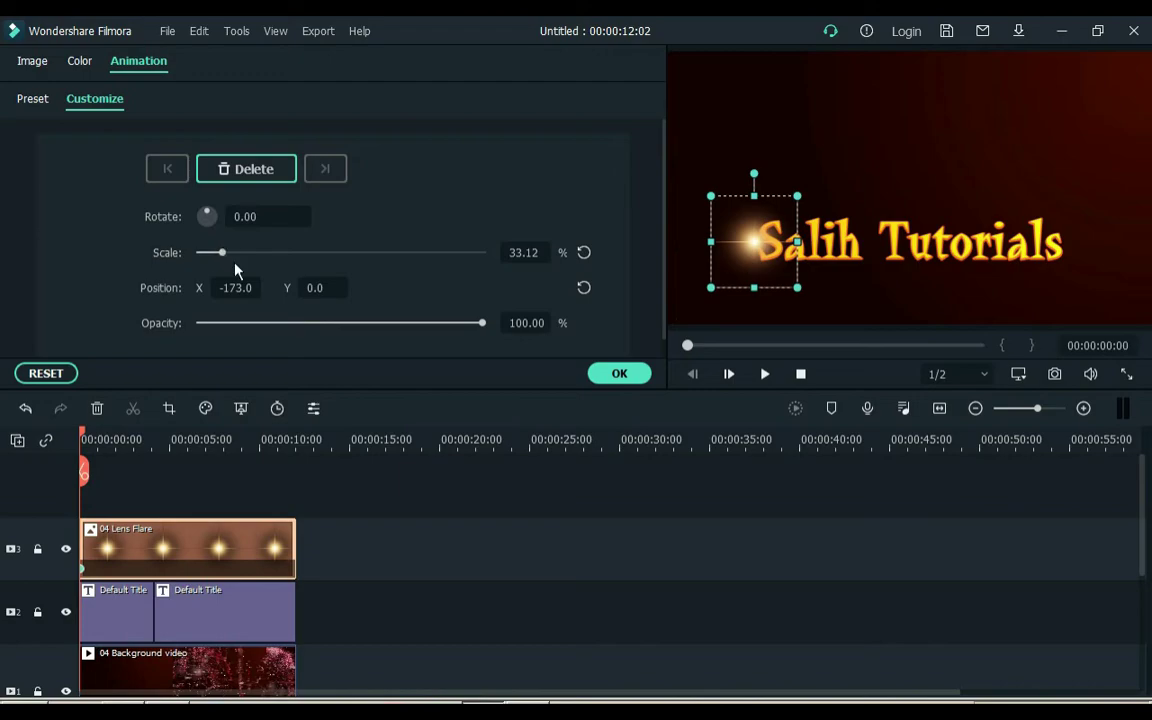
- Add a second lens flare keyframe at 00:00:04:02 with X position 169.0 and scale 68.79%
drag(82, 442, 153, 472)
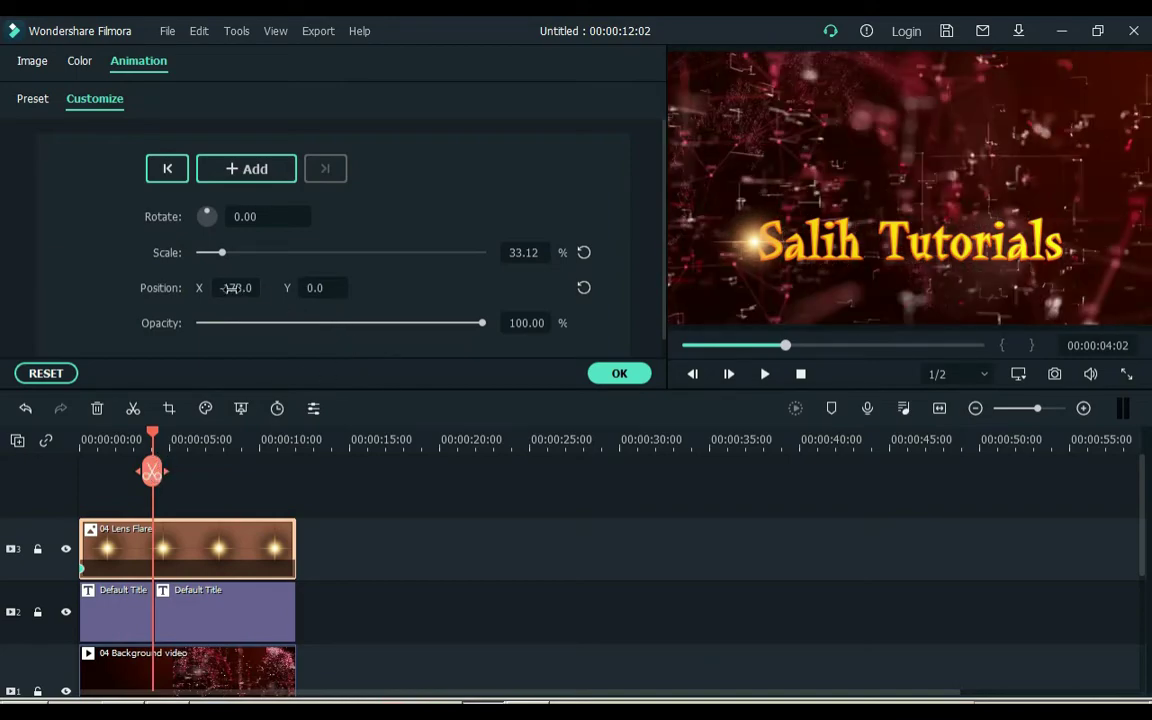
mouse_move(250, 287)
mouse_down()
mouse_move(355, 289)
mouse_move(234, 287)
mouse_up()
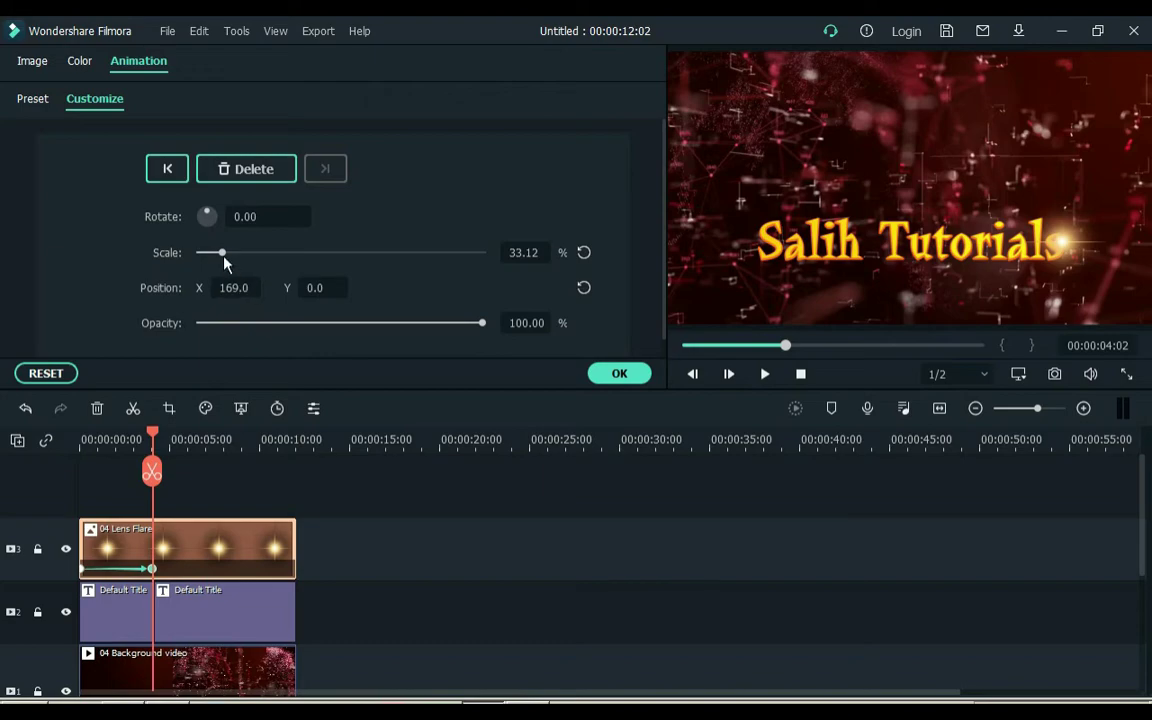
drag(269, 254, 249, 254)
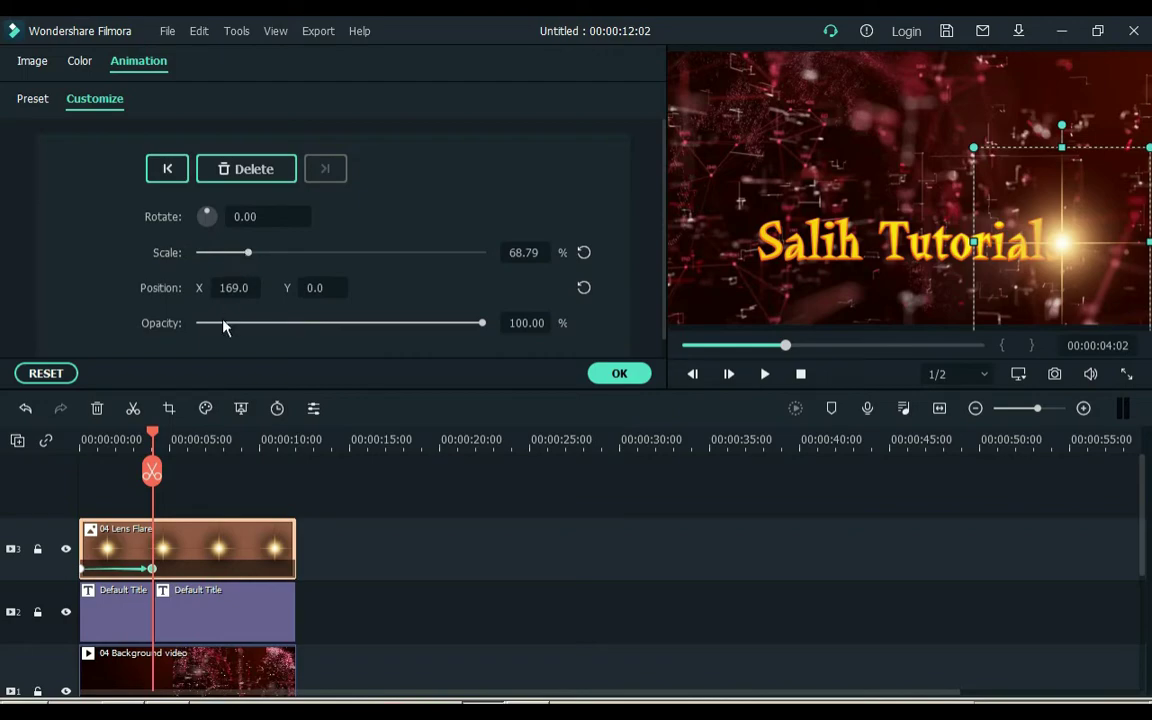
- Add a third lens flare keyframe at 00:00:05:02 with opacity 0%, and shift that keyframe slightly later
drag(154, 436, 172, 445)
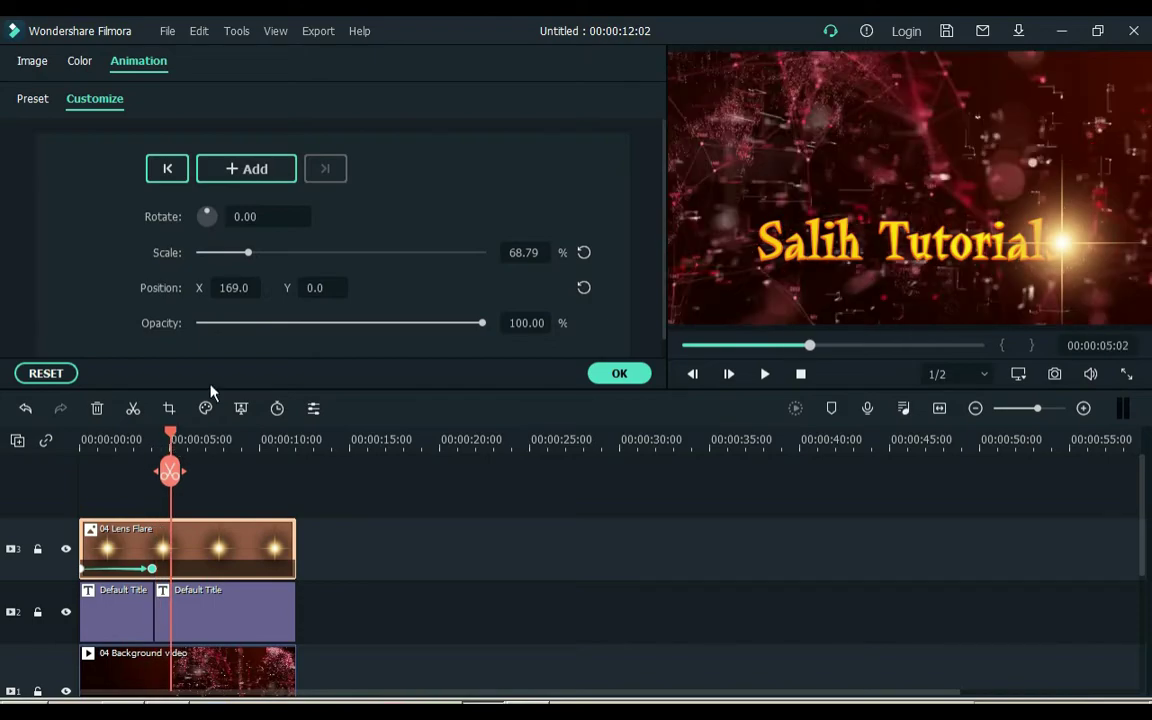
drag(254, 323, 185, 323)
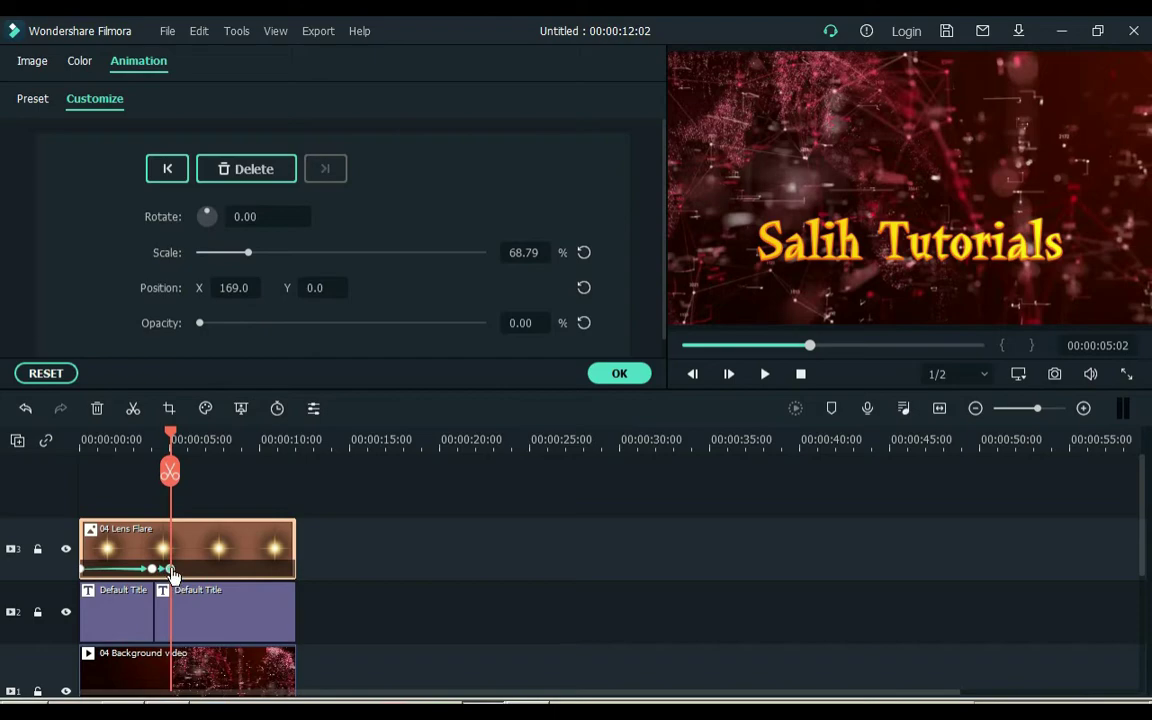
drag(179, 565, 182, 566)
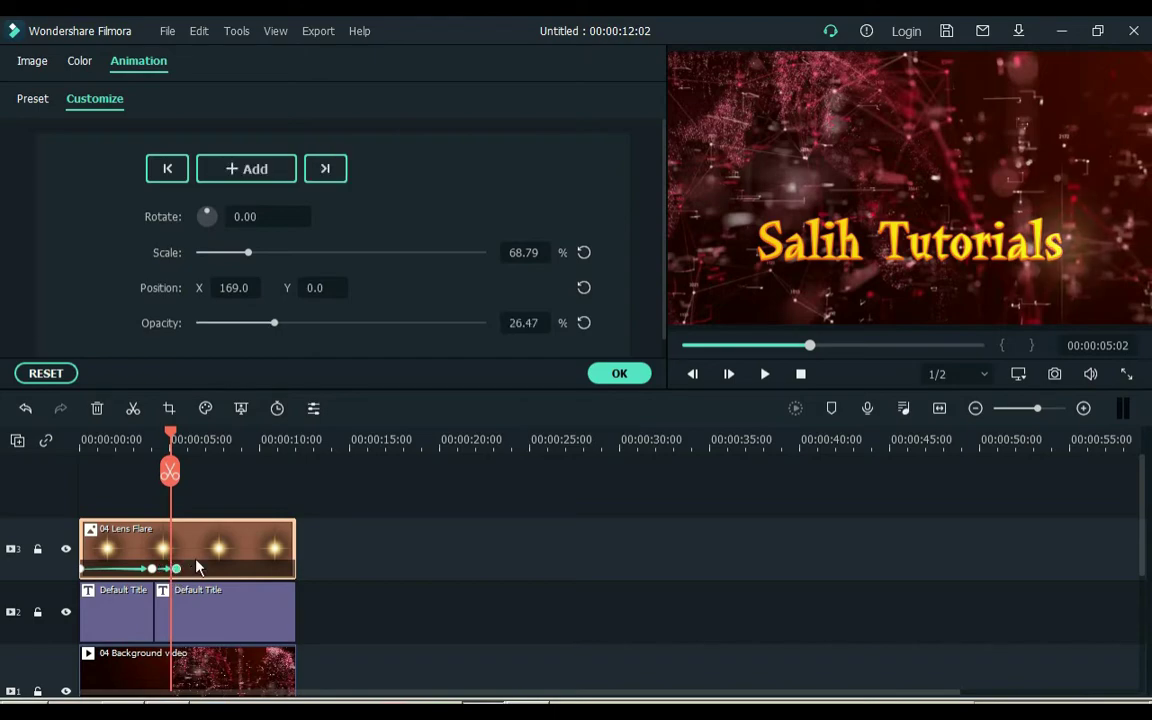
- Preview the flare's motion, move its second keyframe earlier to about 1 second, and hide the background video track
key(Home)
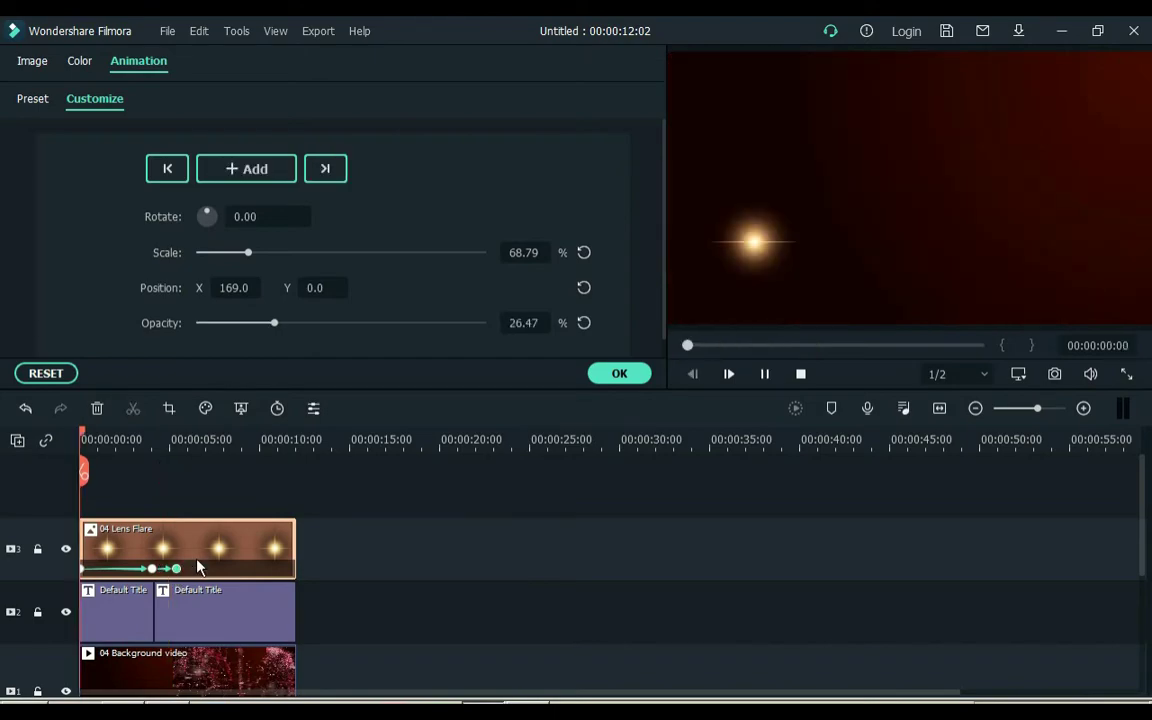
key(space)
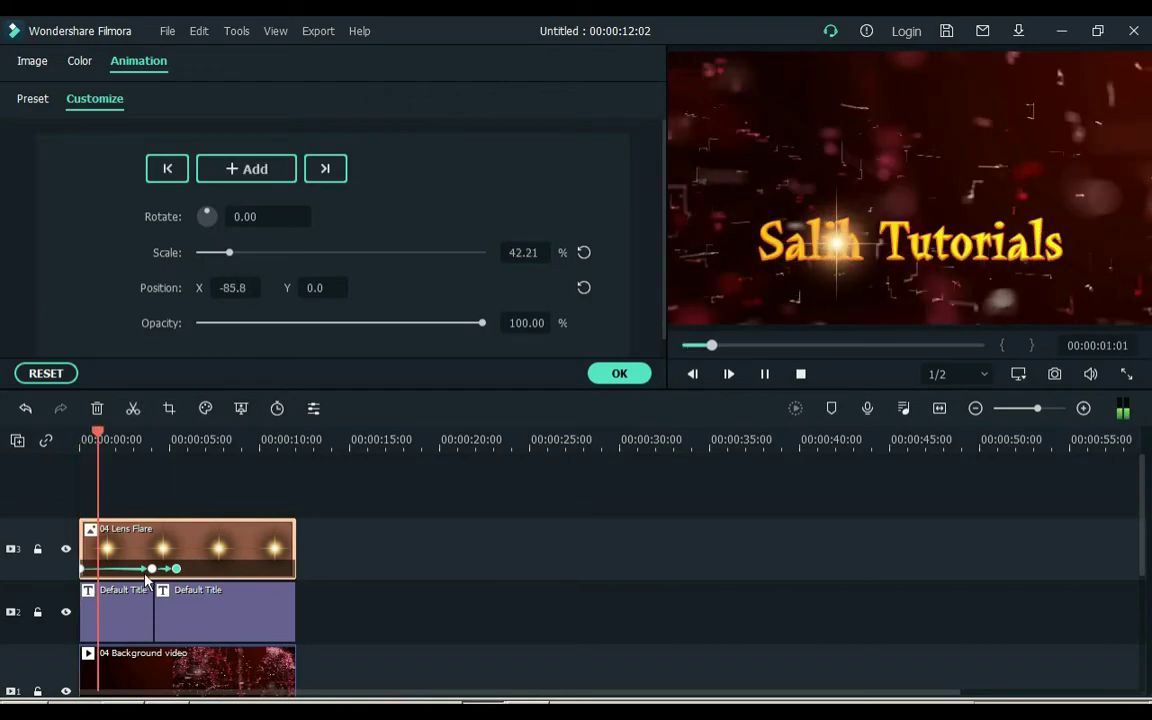
key(space)
drag(152, 568, 100, 568)
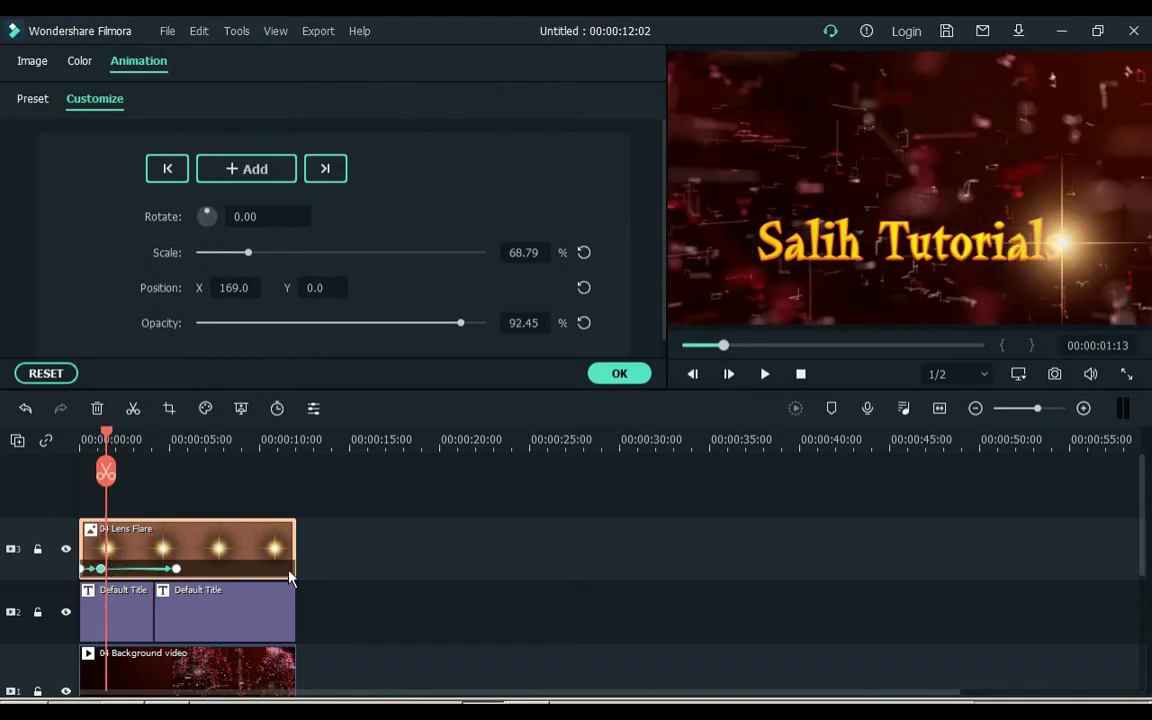
click(65, 691)
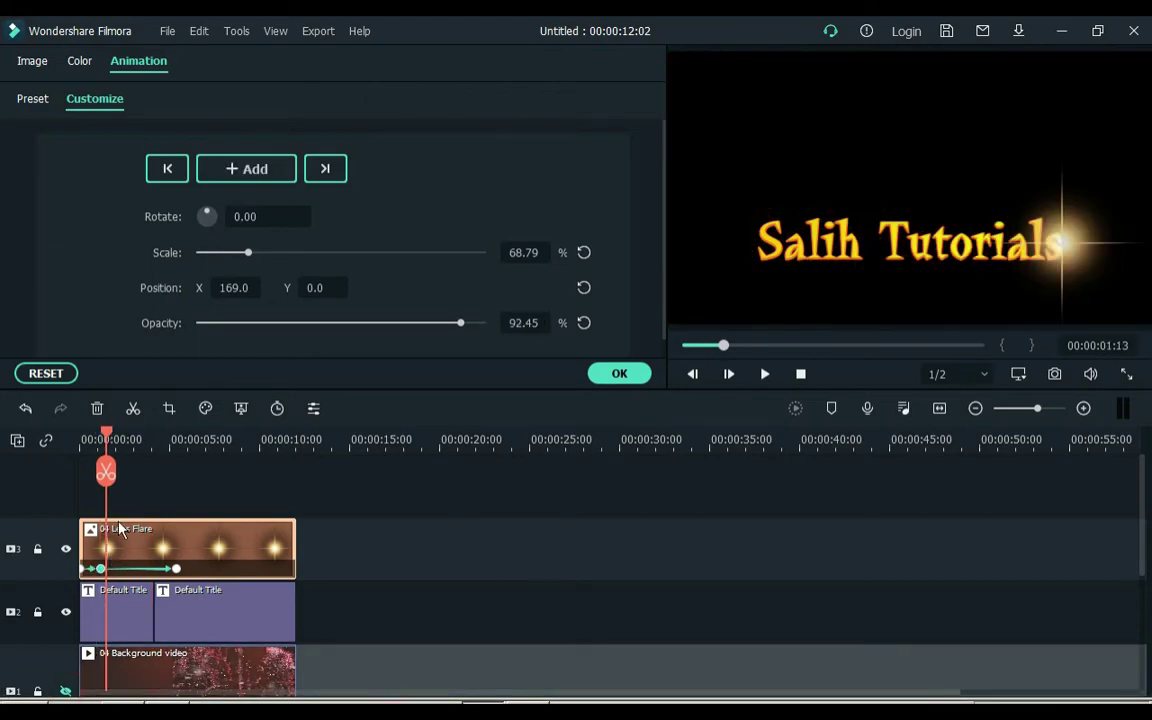
- Move the lens flare's second keyframe slightly earlier and its third keyframe to just under 3 seconds, and preview the motion from the start
drag(79, 443, 105, 443)
click(100, 568)
drag(95, 569, 94, 568)
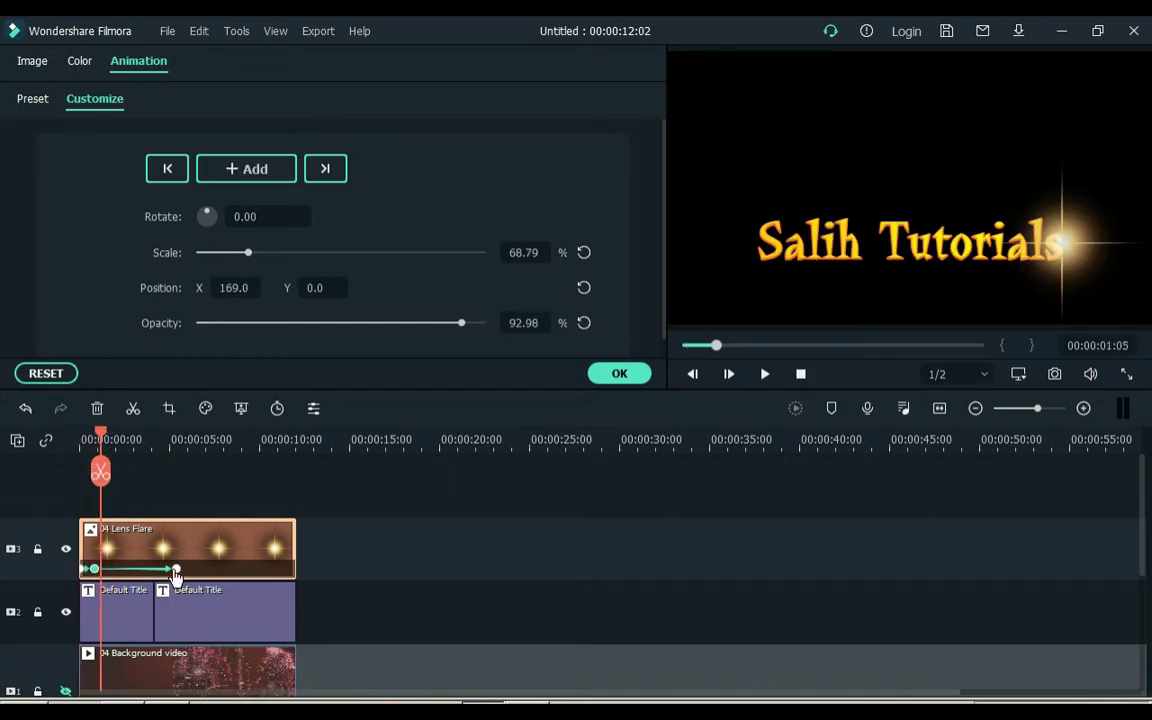
drag(176, 568, 128, 569)
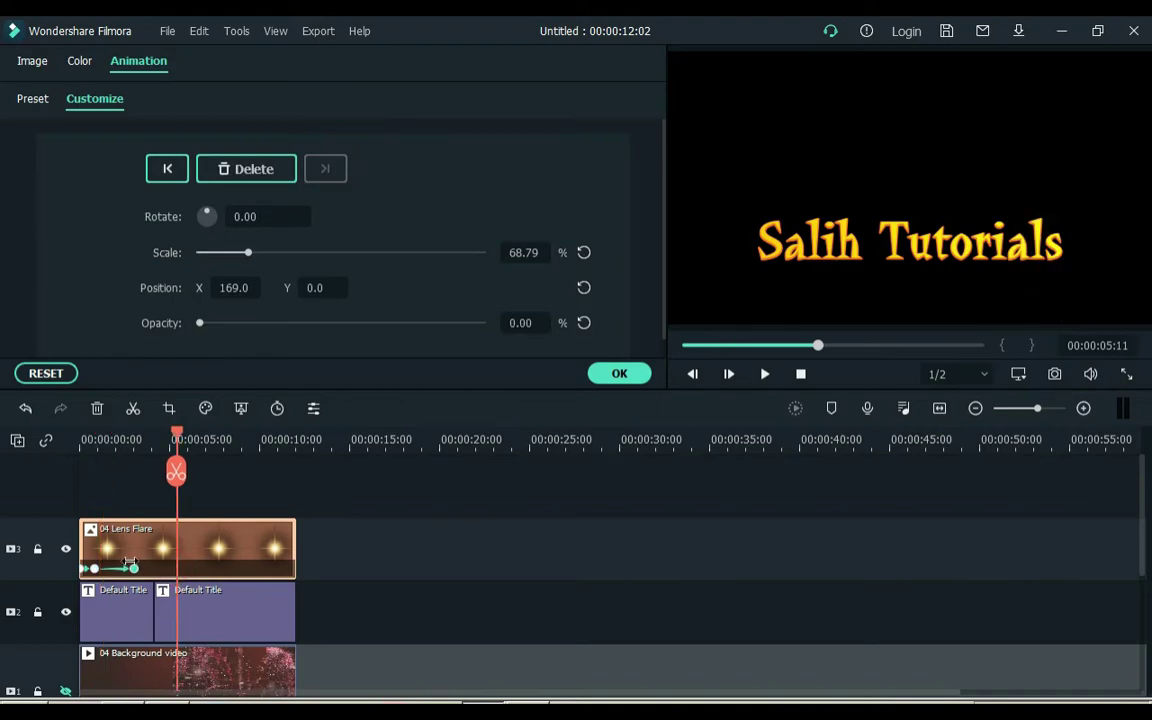
key(Home)
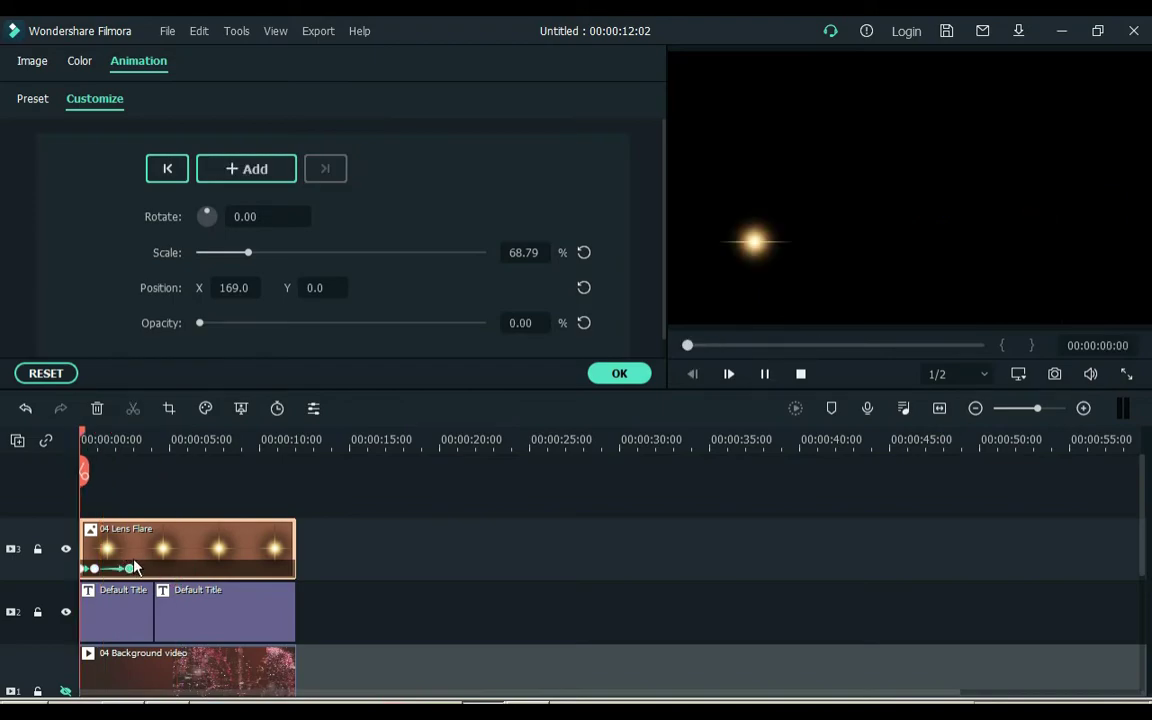
key(space)
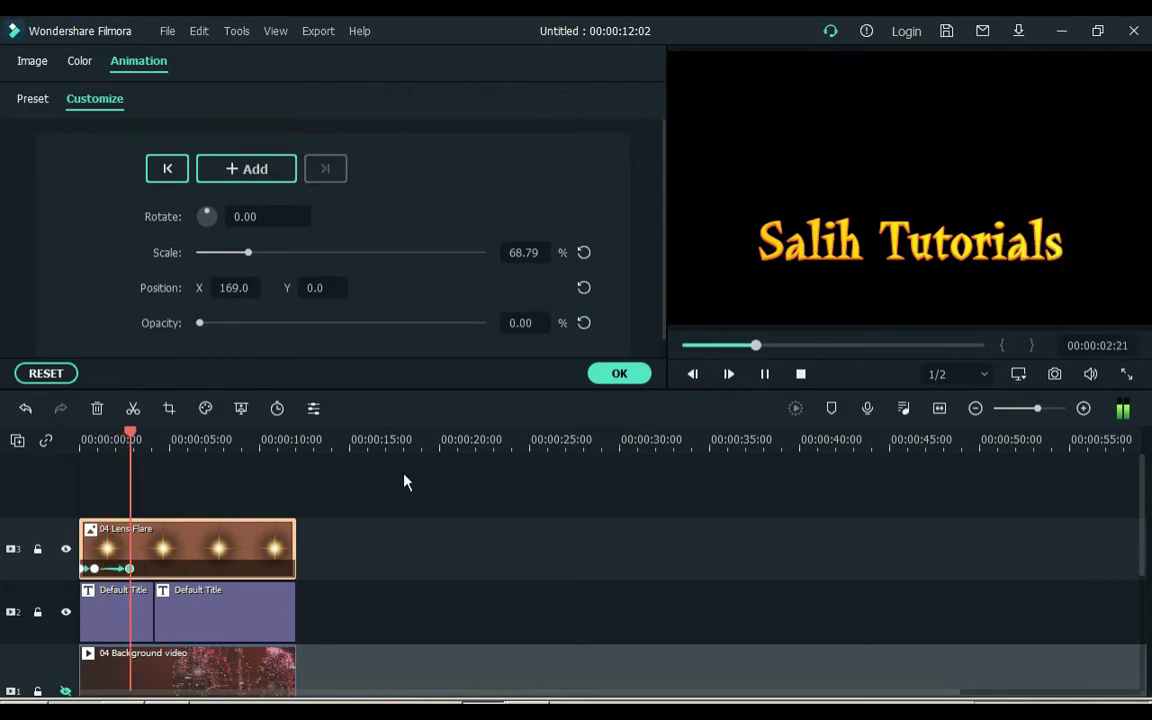
- Apply the lens flare animation, show the background video track again and return the playhead to near the timeline start
click(619, 374)
click(216, 470)
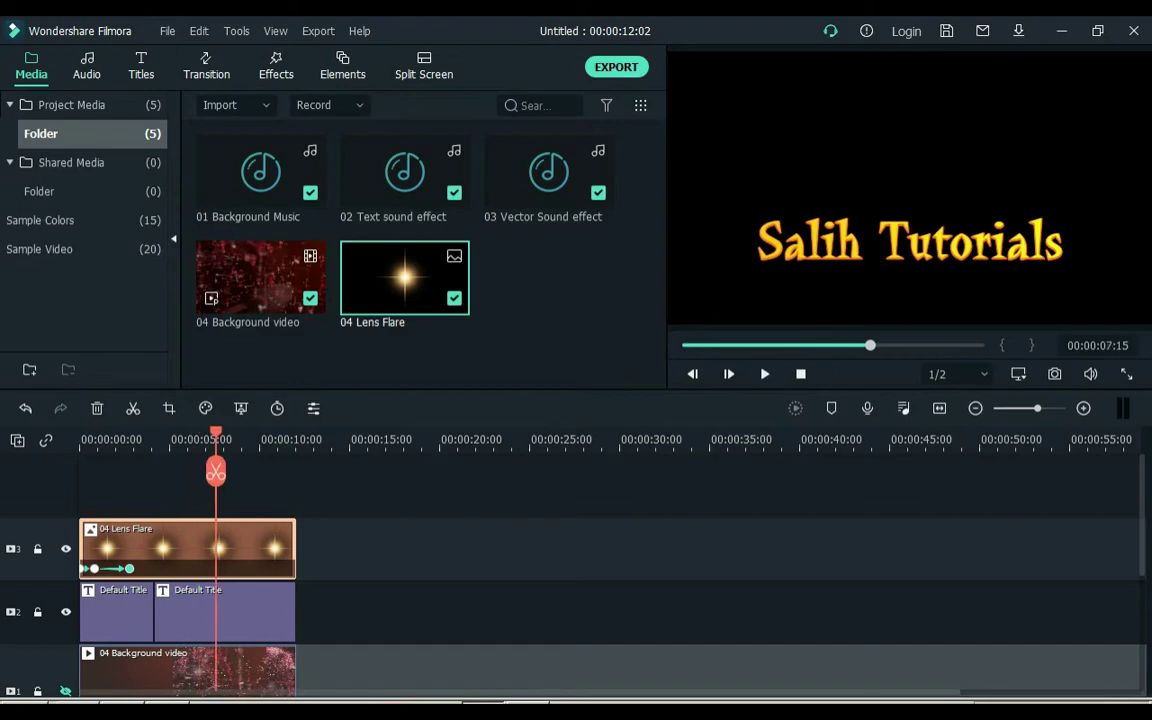
click(86, 434)
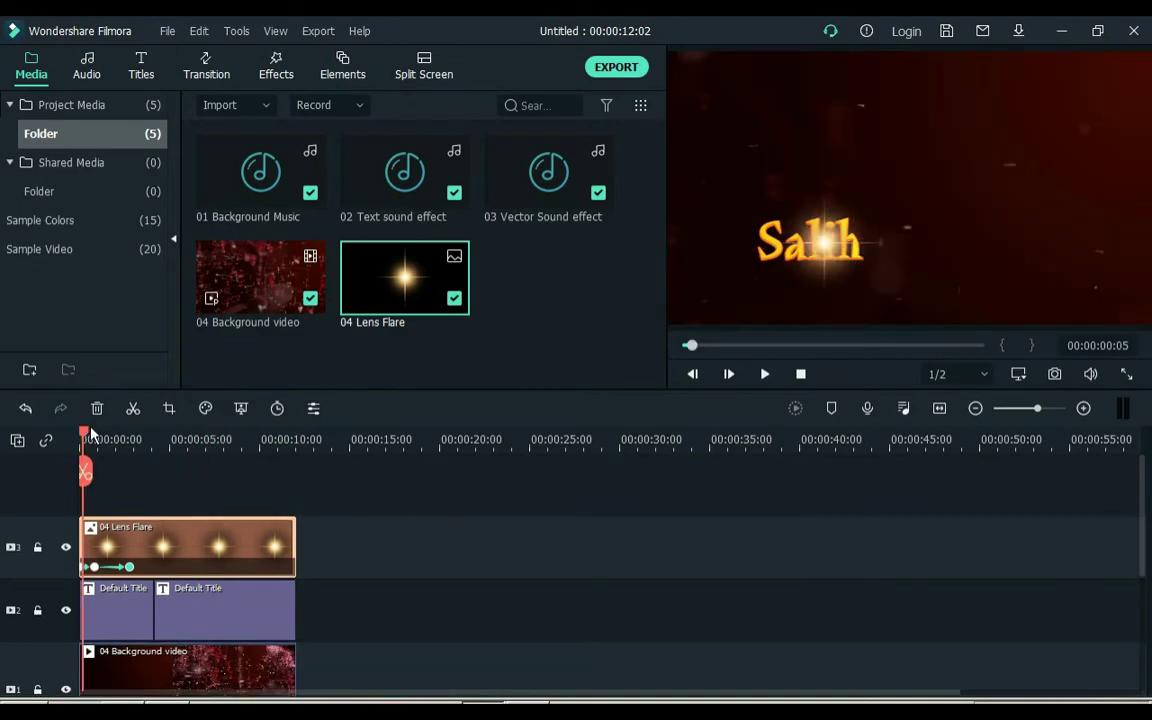
- Add the Callout 4 title on a new track above the lens flare, starting at about 00:00:04:05, and preview it
click(141, 66)
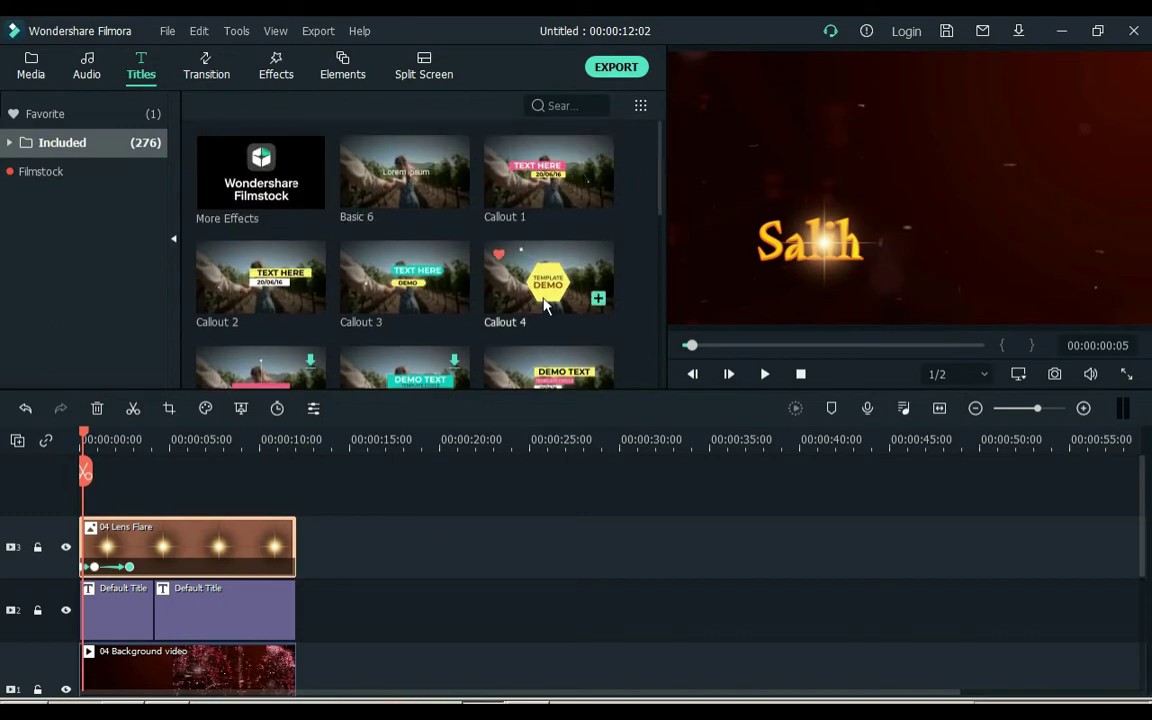
drag(528, 300, 157, 489)
click(155, 445)
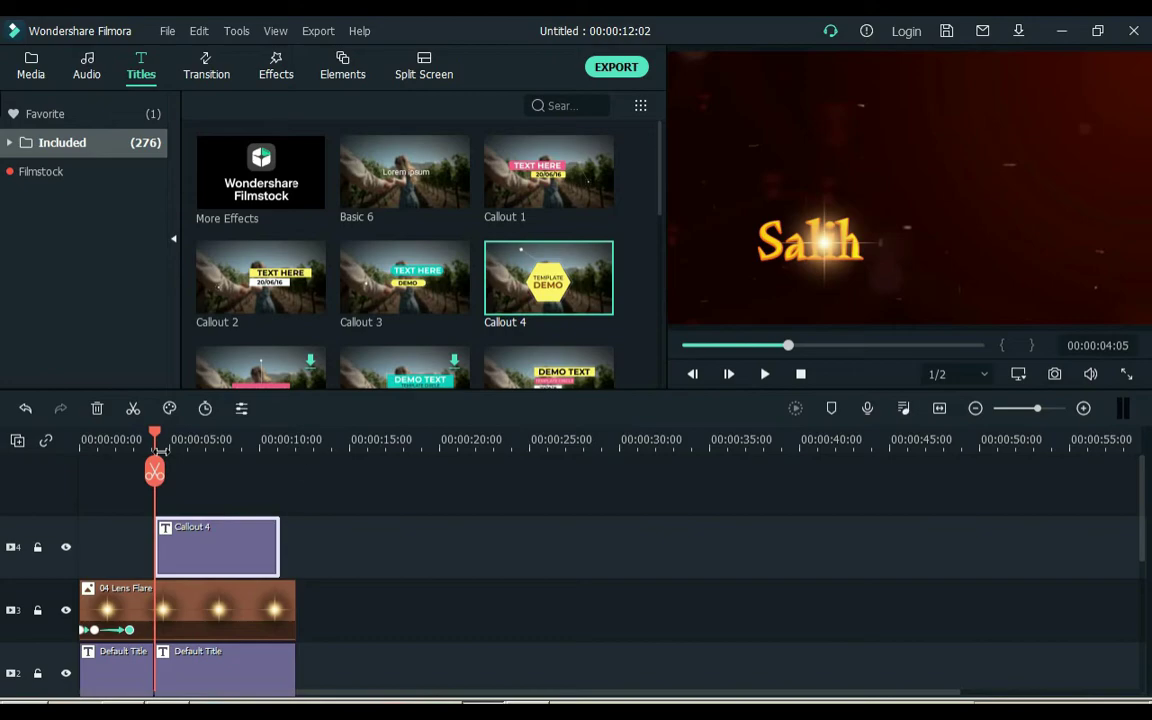
key(space)
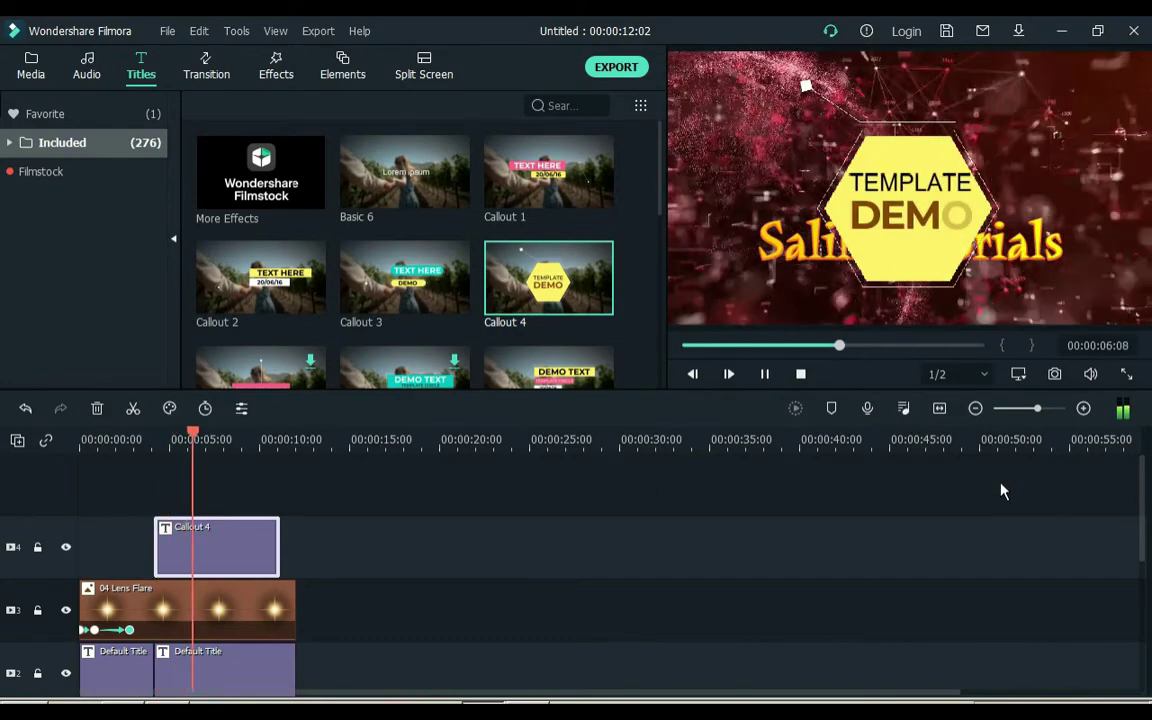
key(space)
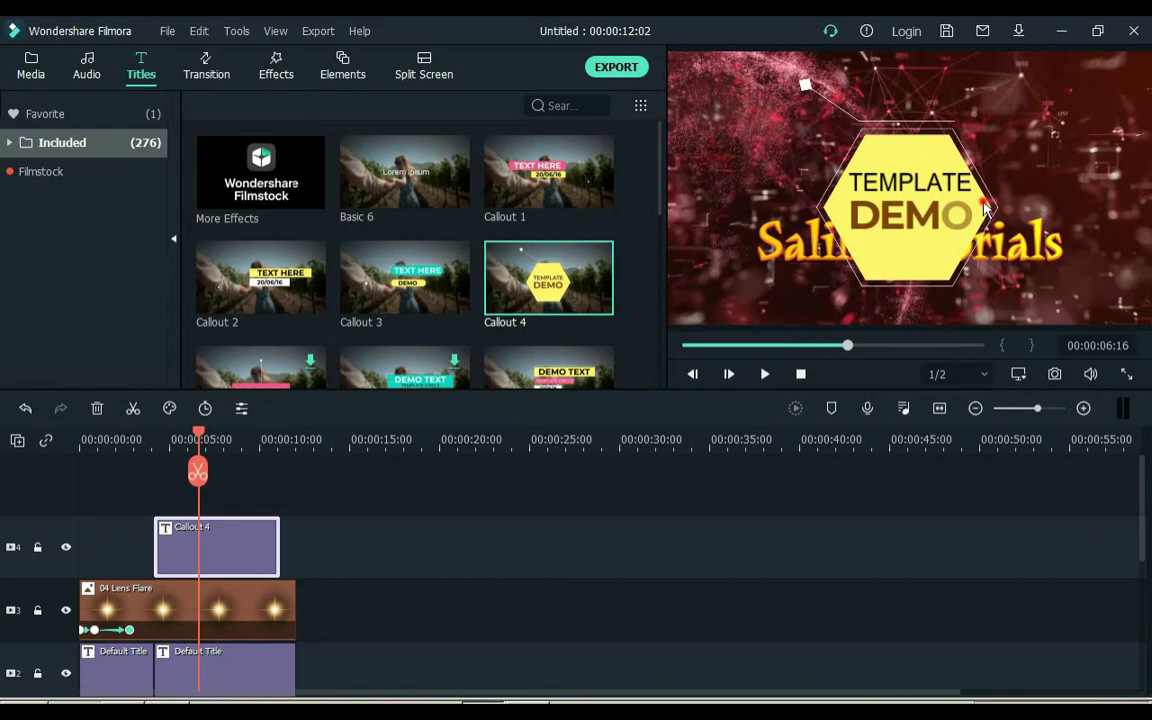
- Shrink the callout hexagon and move it above "Salih Tutorials", with the smaller DEMO text placed above the TEMPLATE text inside it
click(985, 207)
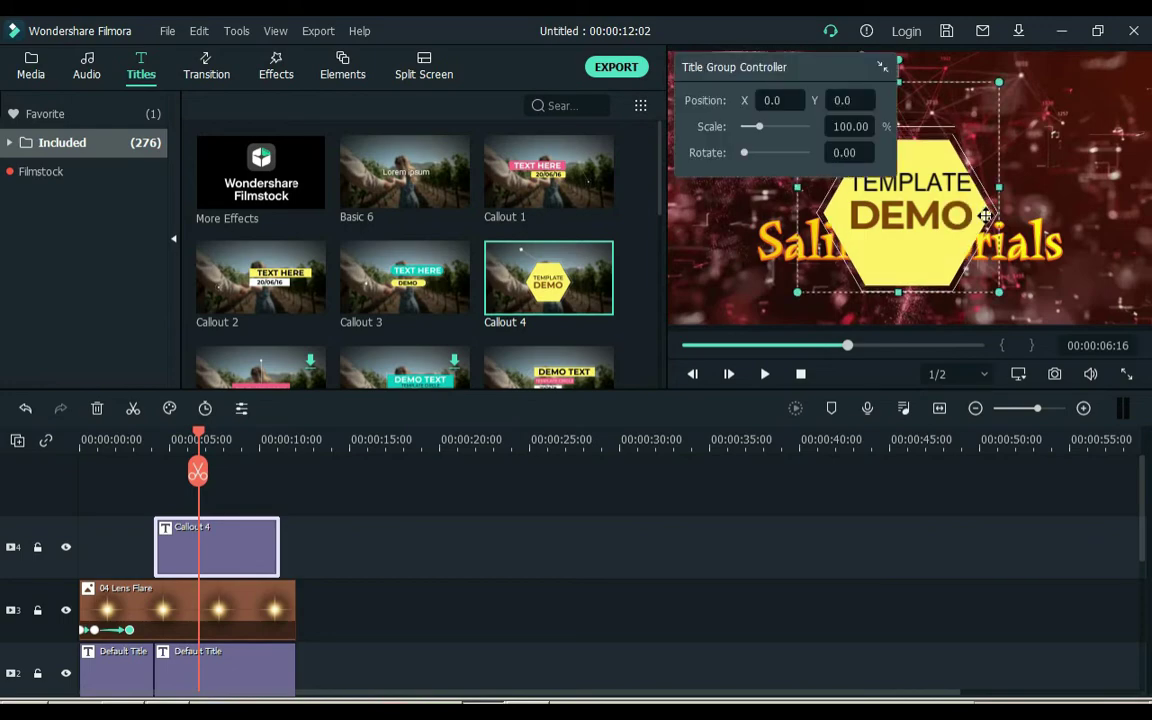
key(ctrl+z)
drag(818, 67, 522, 57)
drag(999, 287, 977, 265)
drag(800, 264, 838, 215)
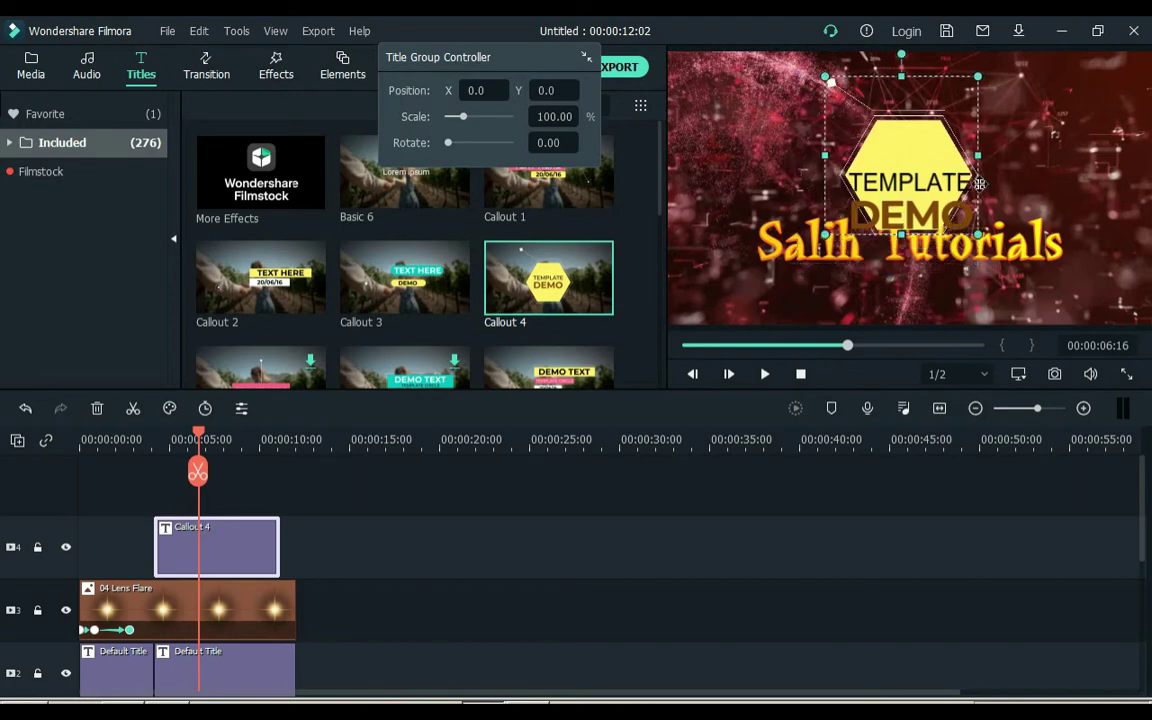
drag(882, 166, 874, 139)
click(928, 195)
drag(928, 195, 853, 112)
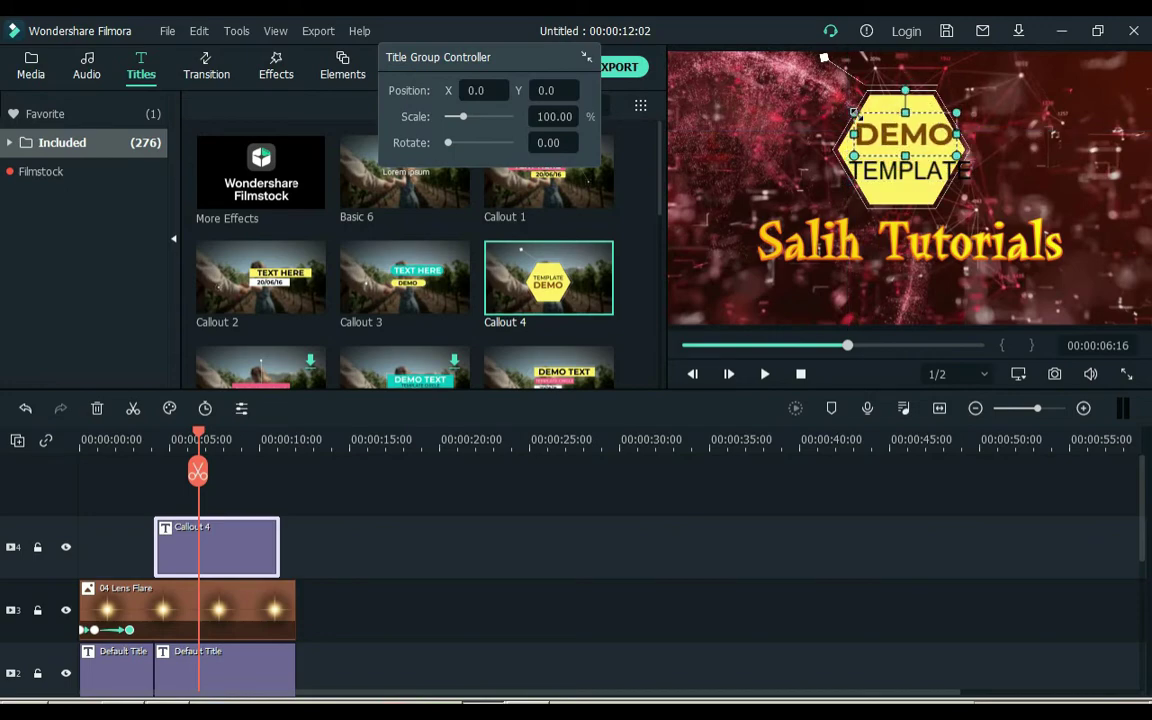
- Replace the callout's "TEMPLATE" text with "INTRO"
double_click(225, 545)
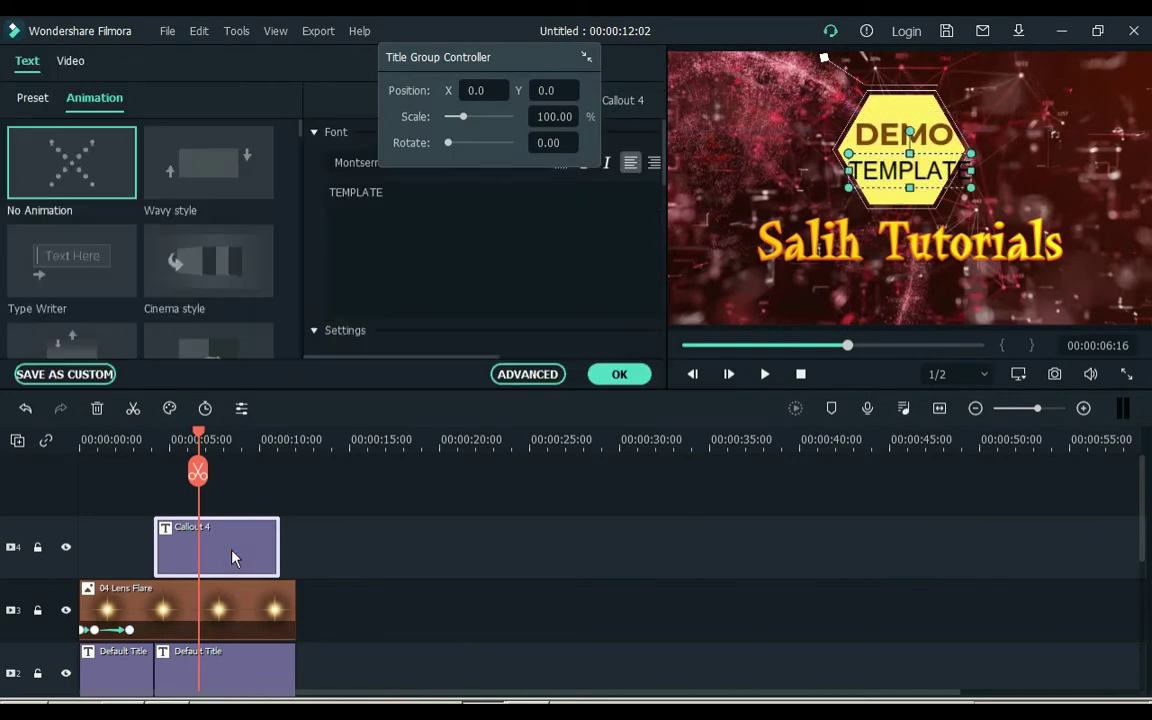
click(440, 230)
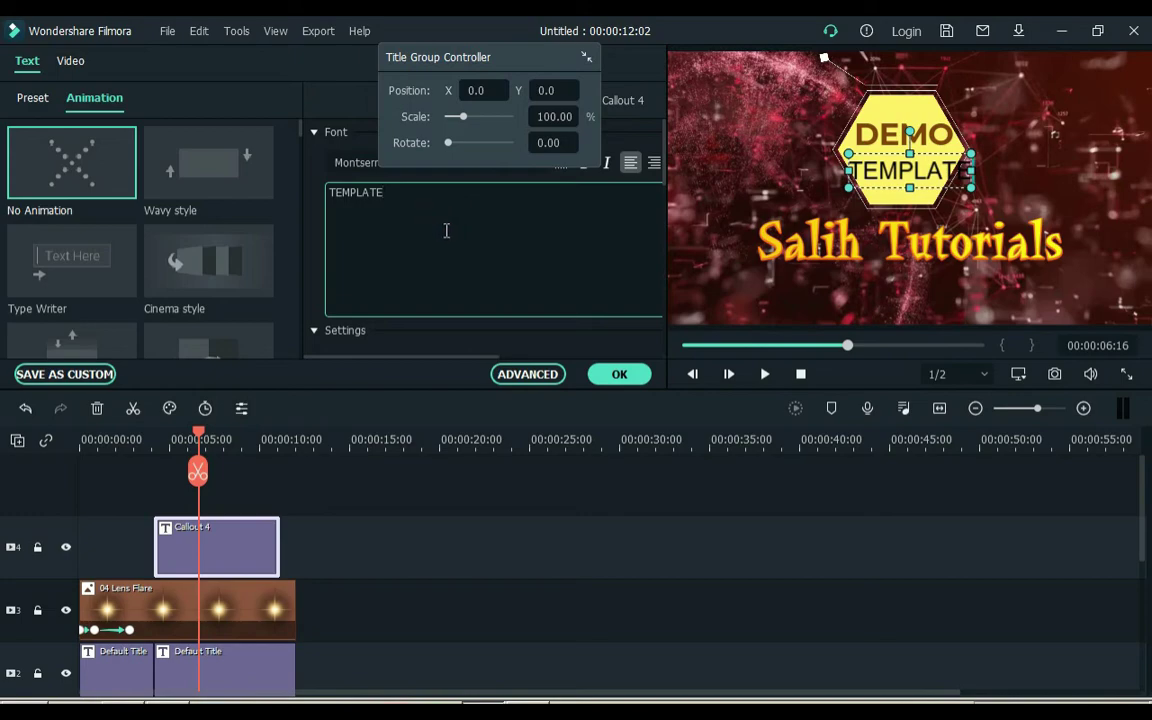
key(ctrl+a)
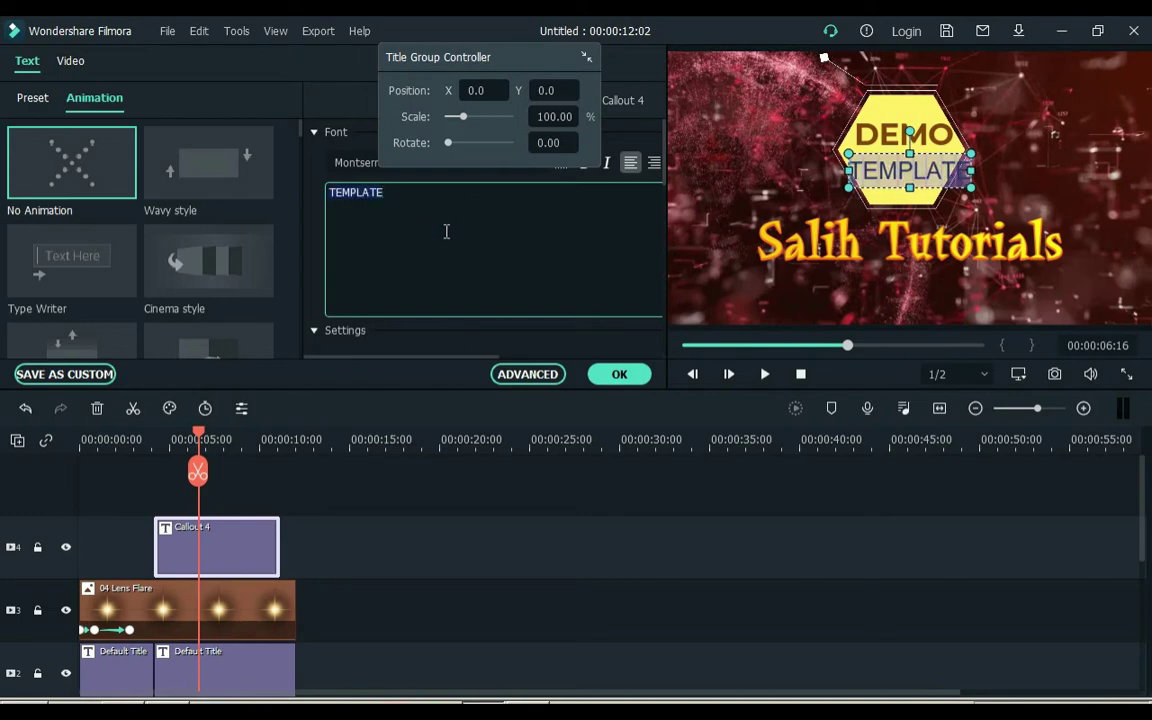
text(INTO)
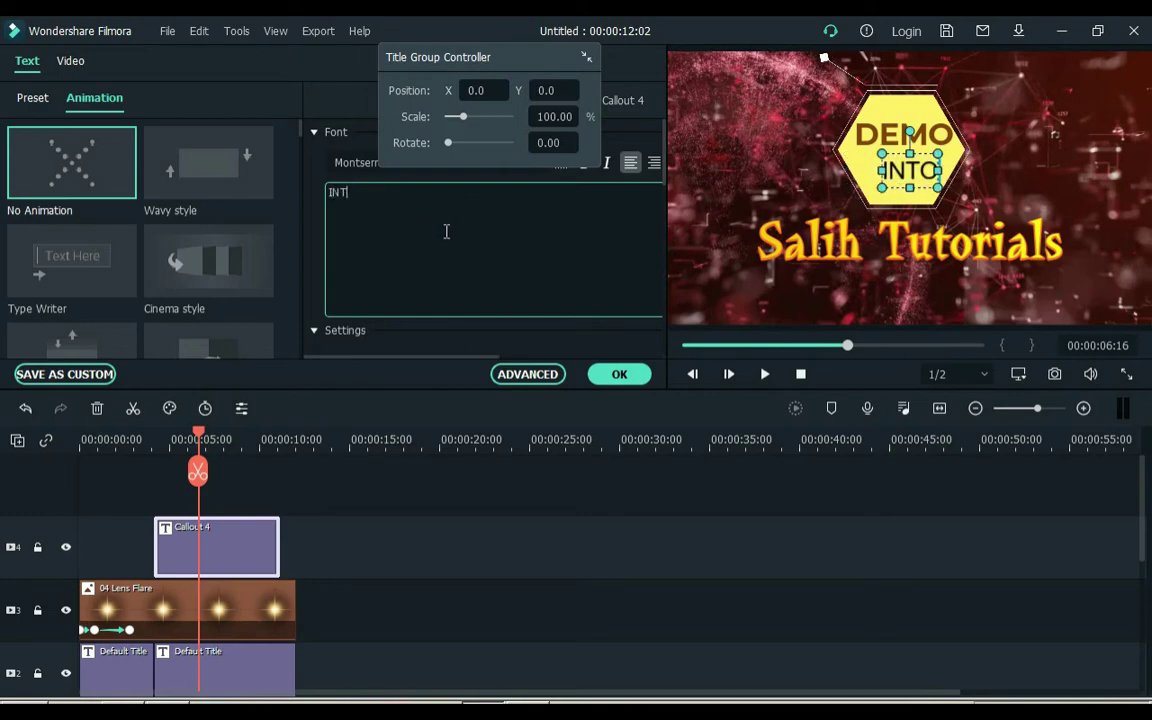
drag(467, 53, 503, 27)
- Replace the callout's "DEMO" text with "YouTube" and apply the title edits
click(866, 133)
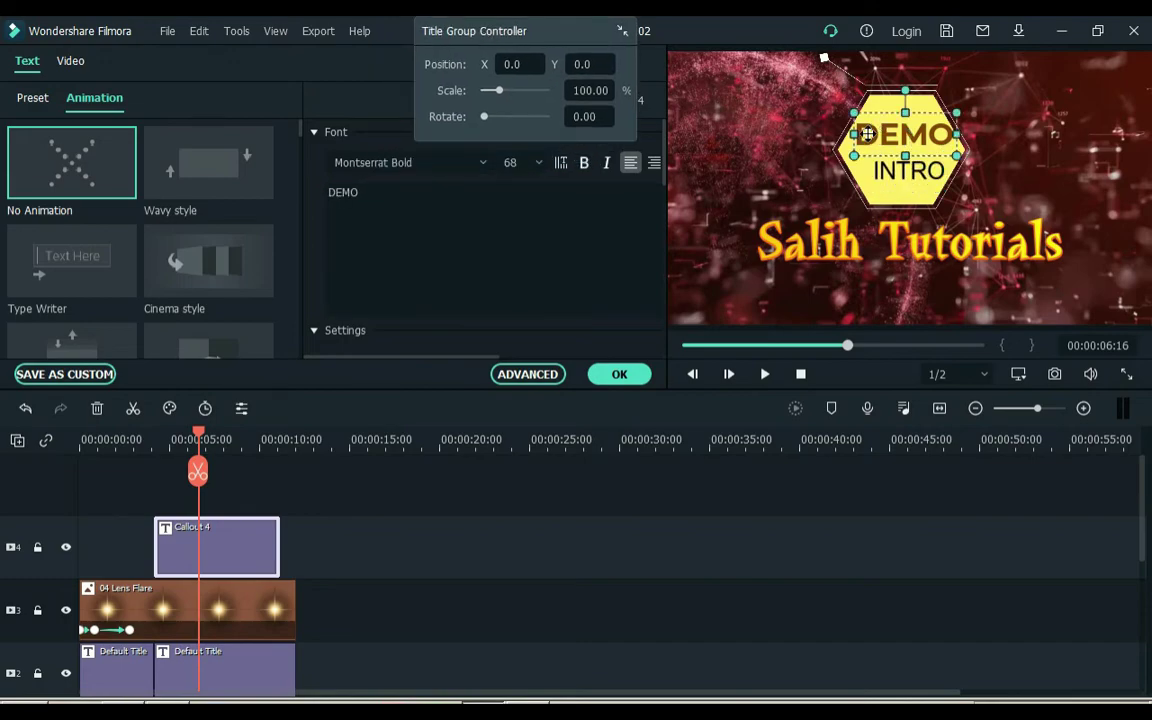
click(437, 200)
key(ctrl+a)
text(Y)
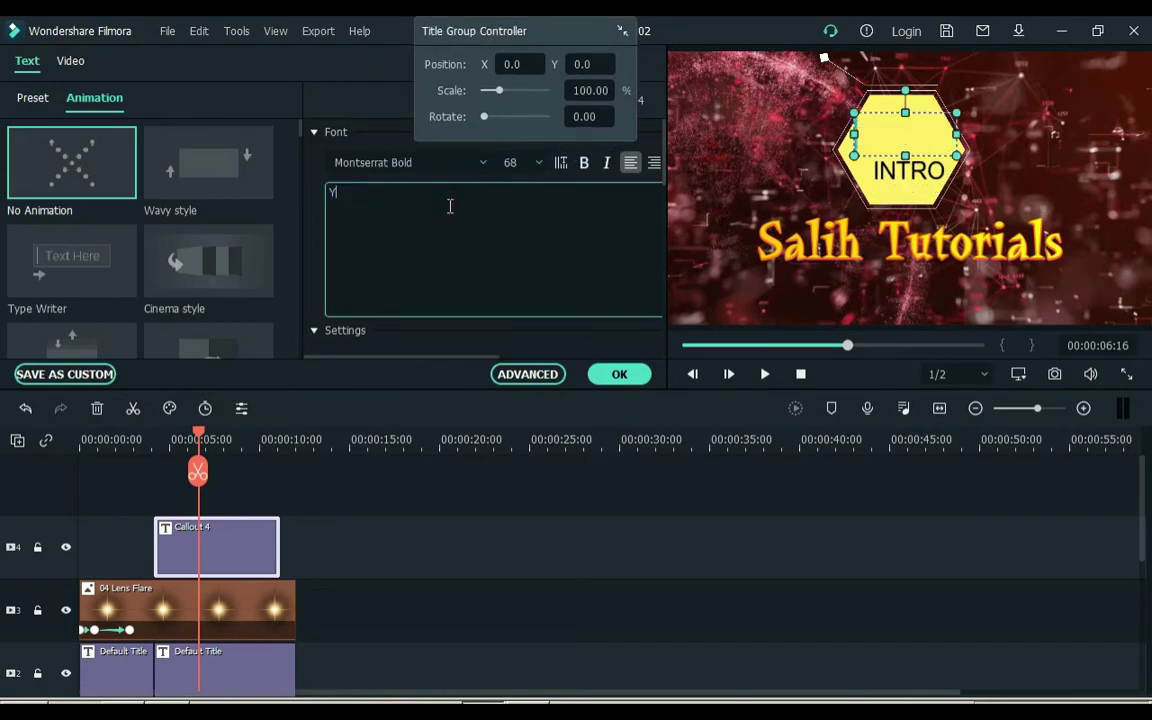
text(ouTube)
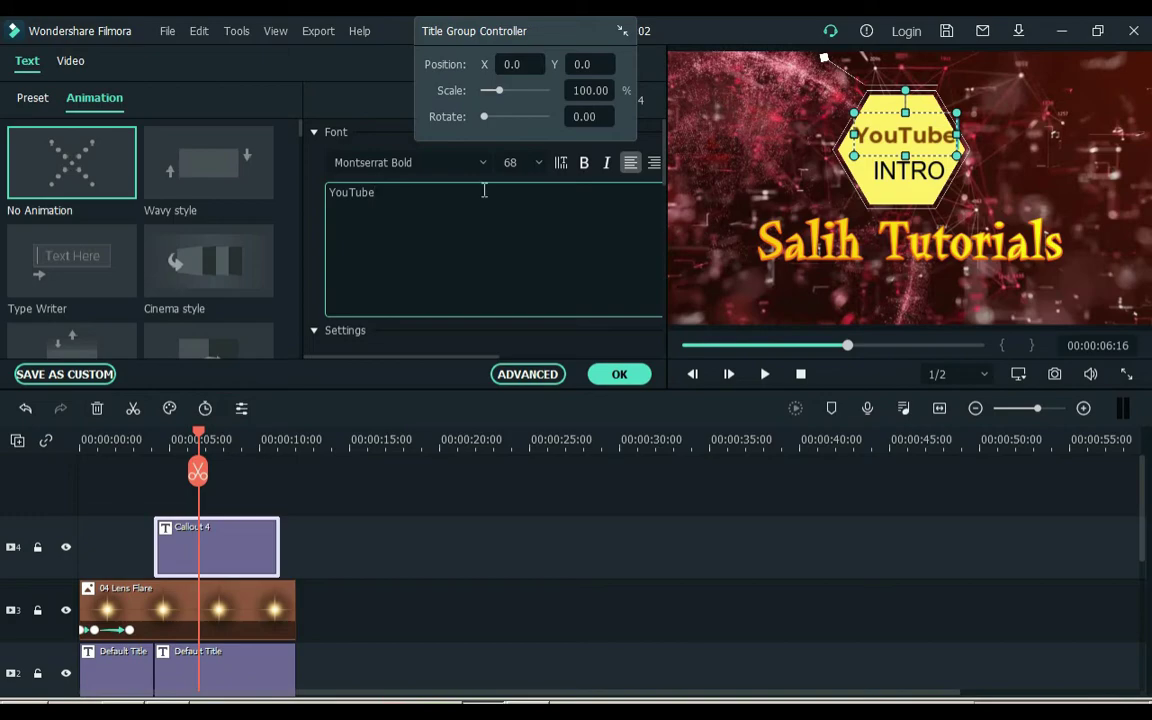
click(152, 439)
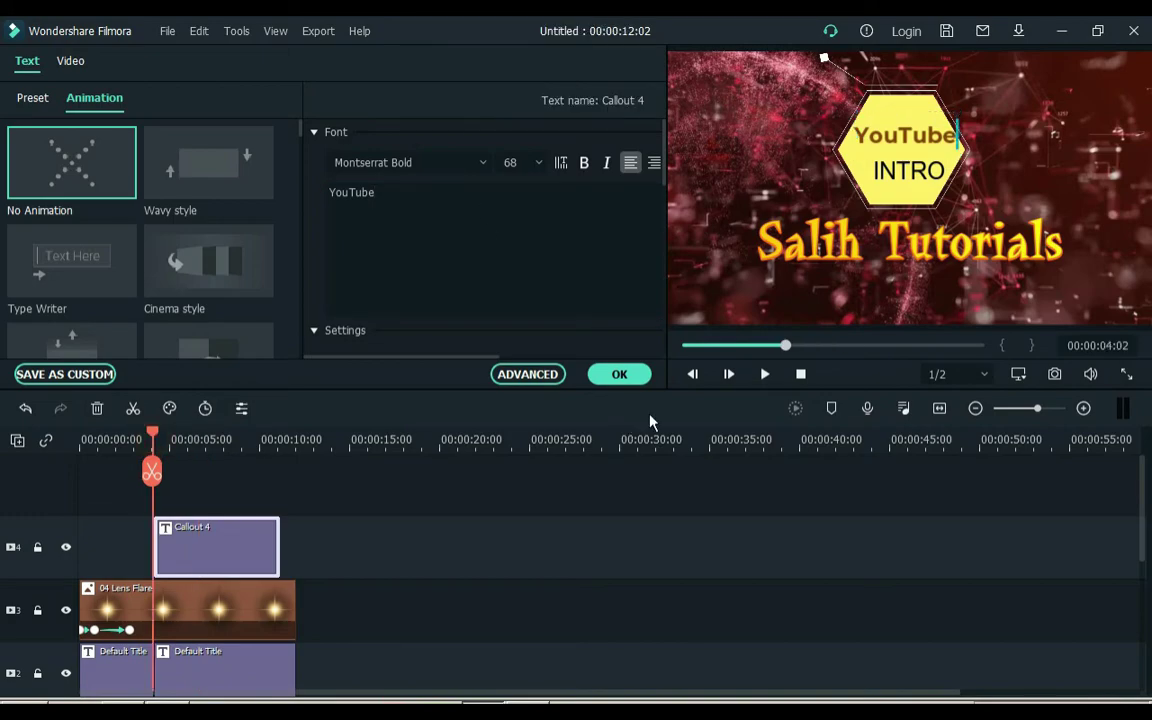
click(621, 376)
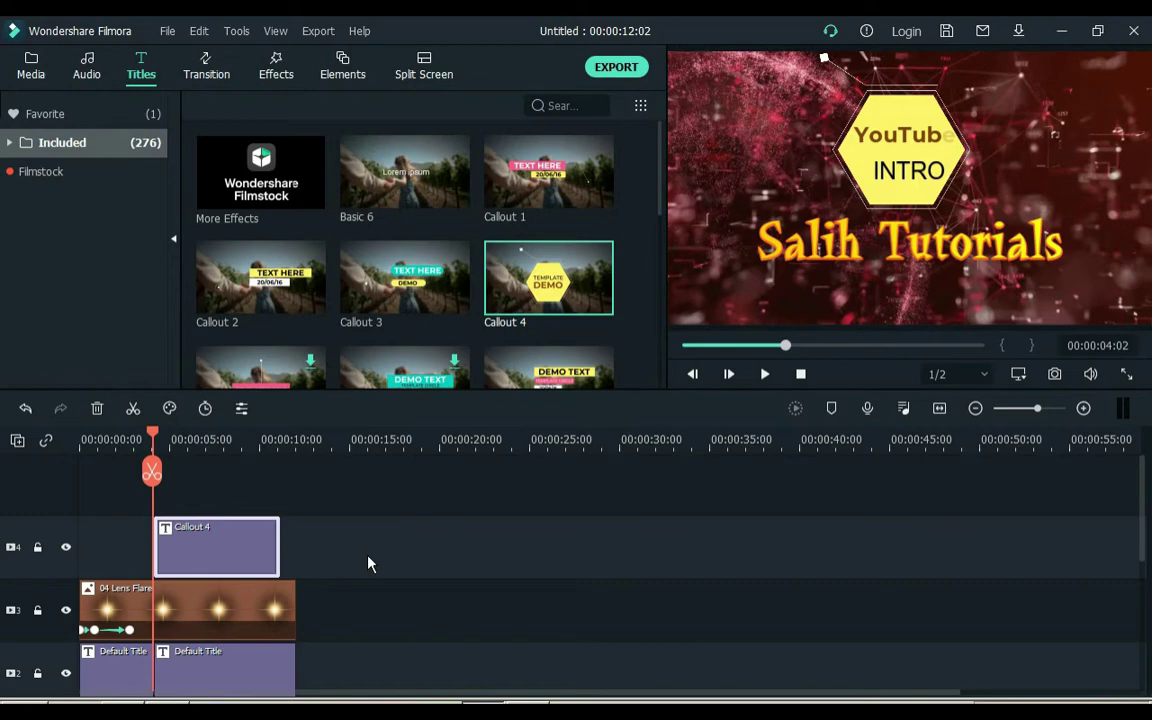
- Hide the background video track and move the second sound effect clip to about 00:00:05:11, where the callout hexagon appears
drag(1142, 496, 1143, 540)
click(179, 446)
click(177, 447)
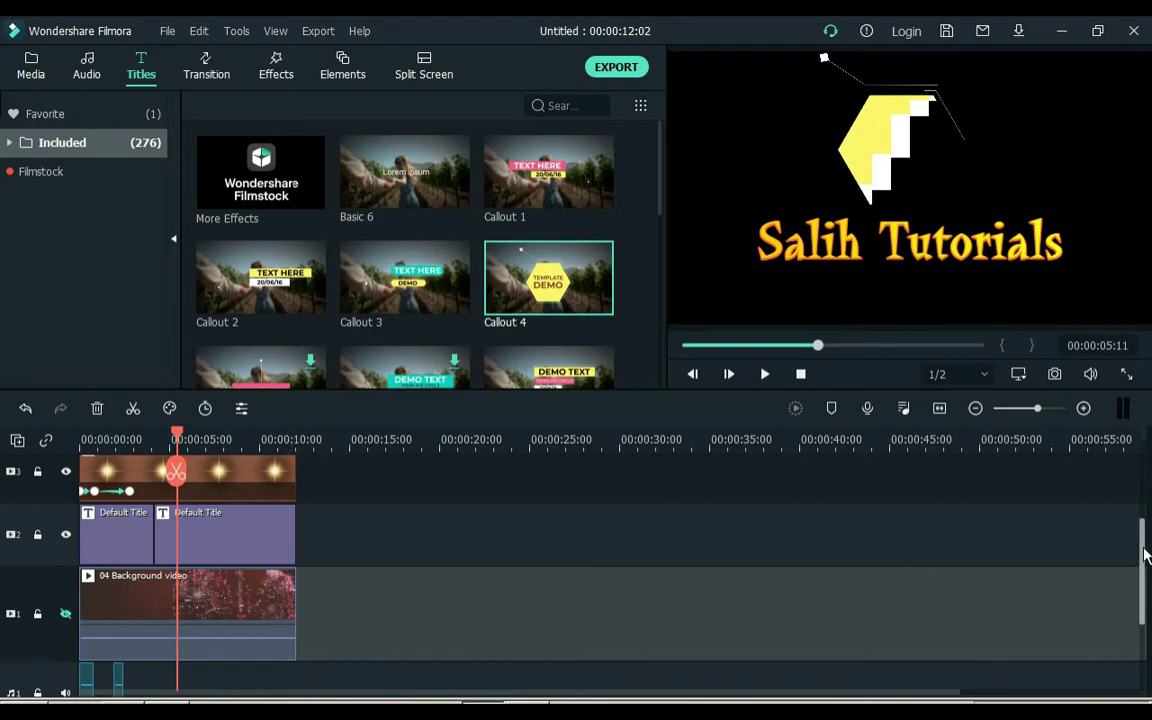
drag(1142, 545, 1134, 581)
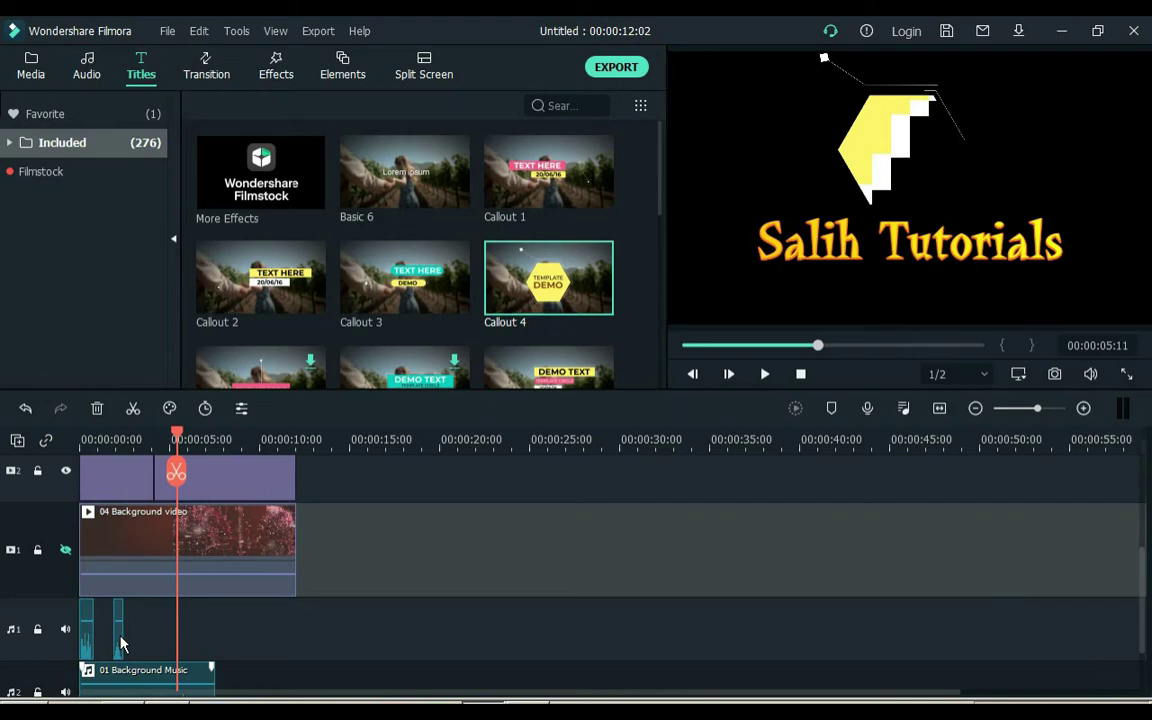
drag(120, 643, 185, 640)
drag(184, 639, 195, 639)
- Preview the callout with its sound effect from about 00:00:05:11 and show the background video track again
key(space)
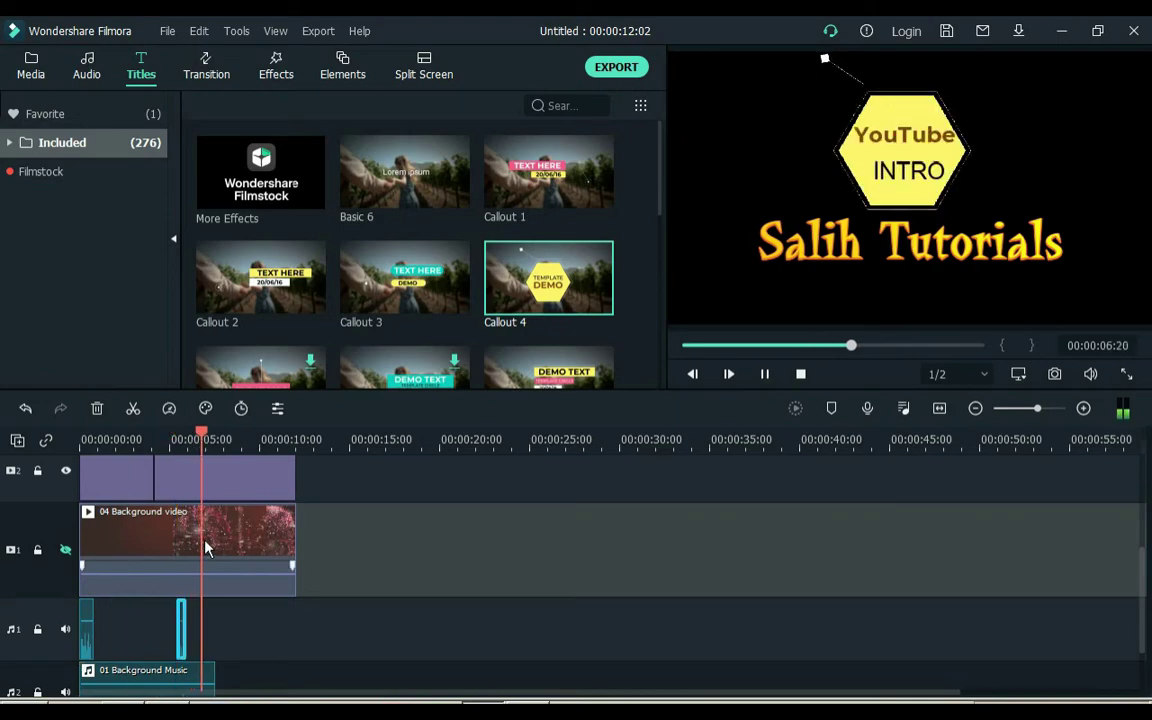
key(space)
click(177, 439)
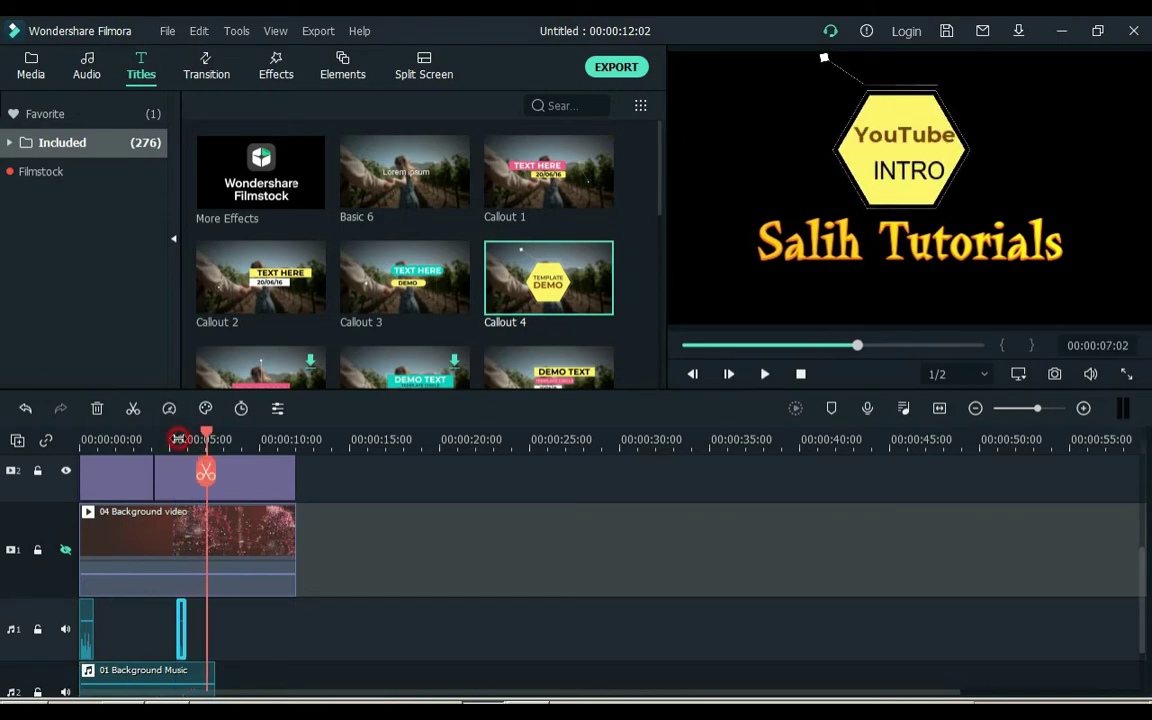
key(space)
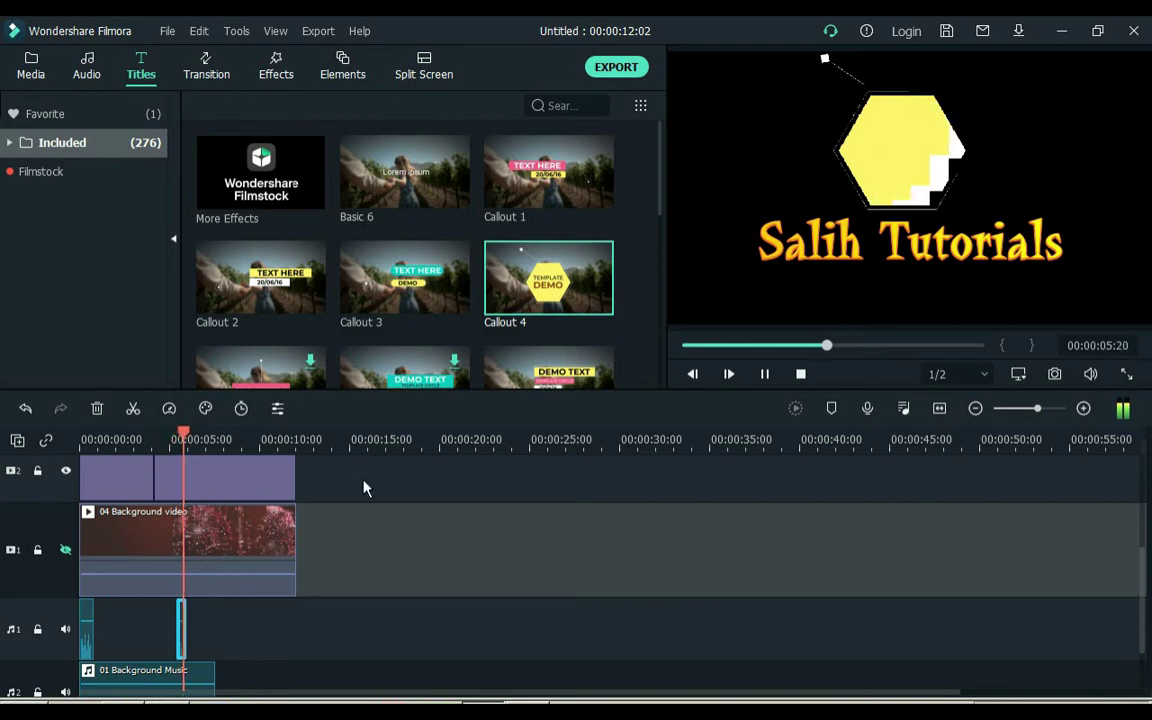
key(space)
drag(1142, 548, 1146, 462)
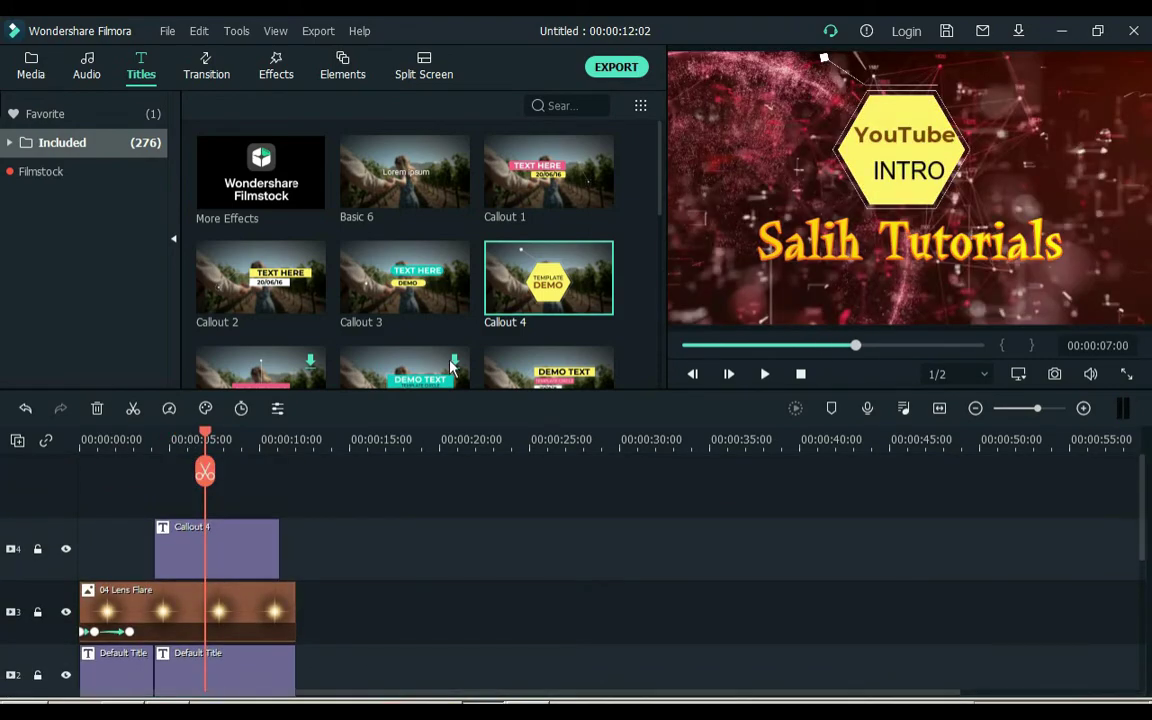
- Add a second copy of 04 Background video on a new top track above the callout, starting at the timeline's beginning
click(32, 63)
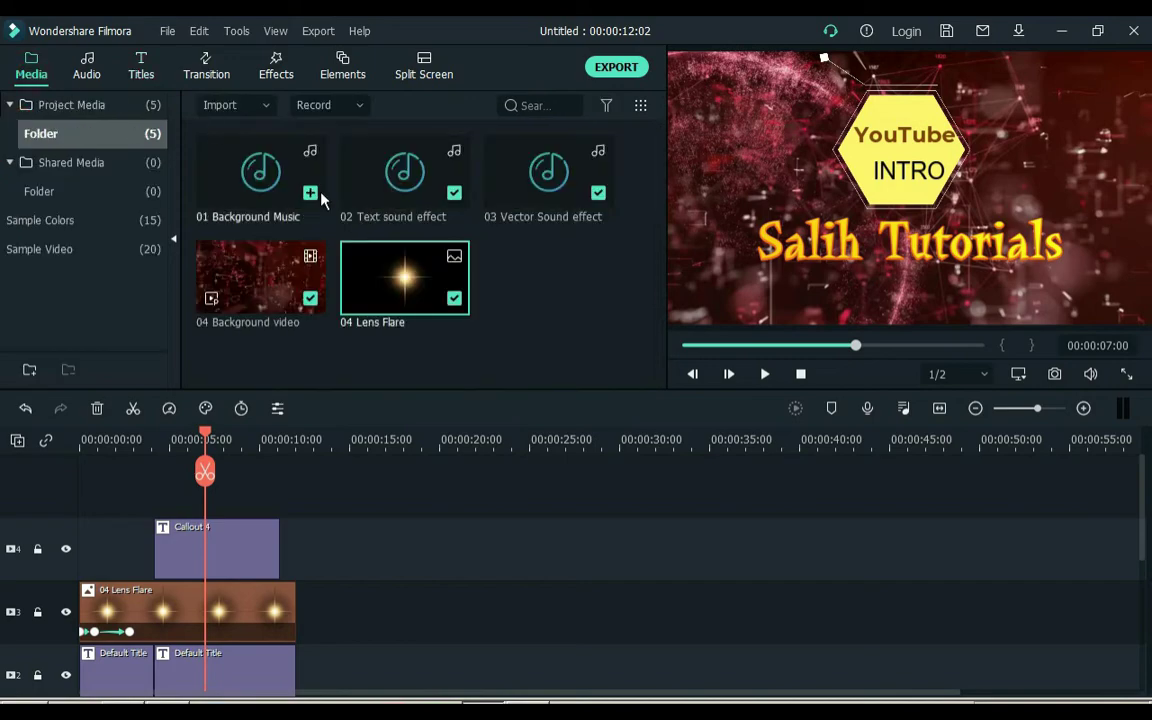
click(242, 299)
drag(242, 299, 85, 492)
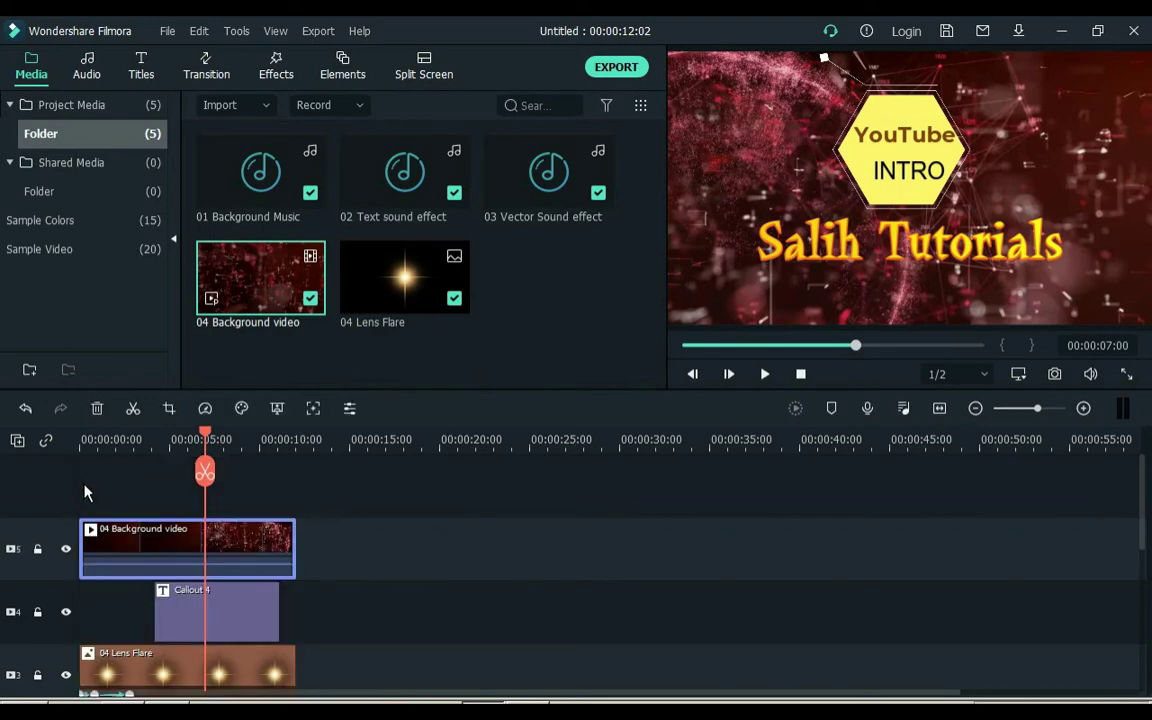
- Create a custom animation keyframe on the top background video clip at 00:00:07:13 with opacity 0%
double_click(222, 557)
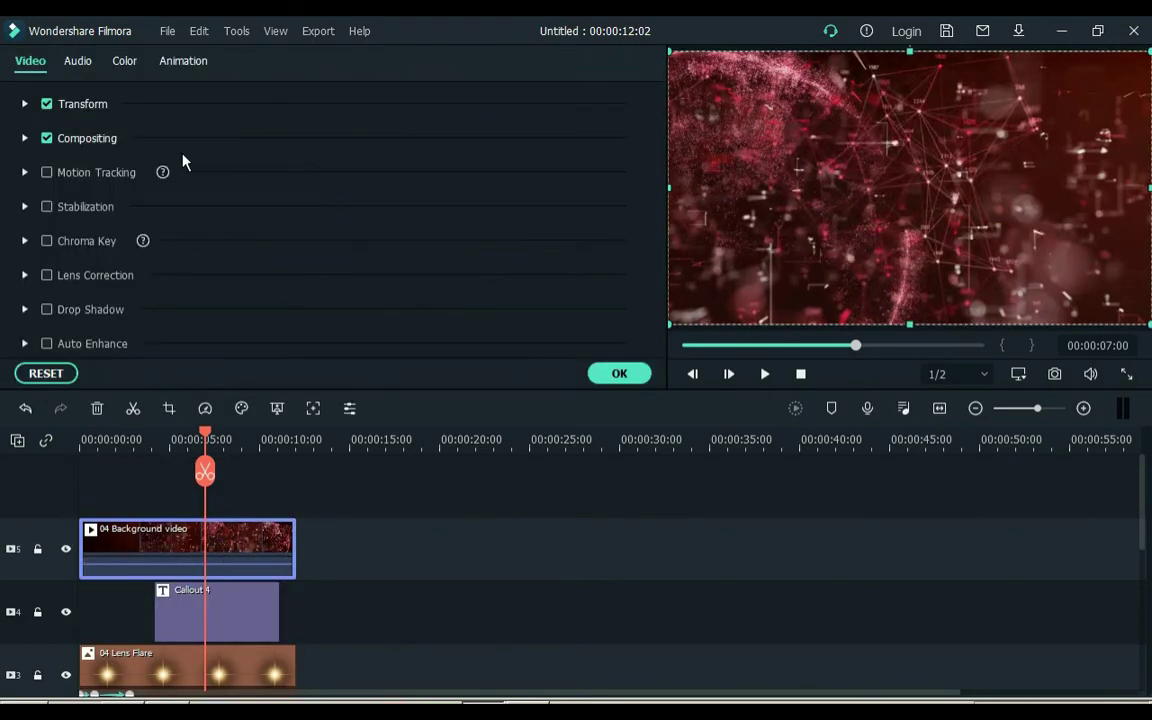
click(181, 60)
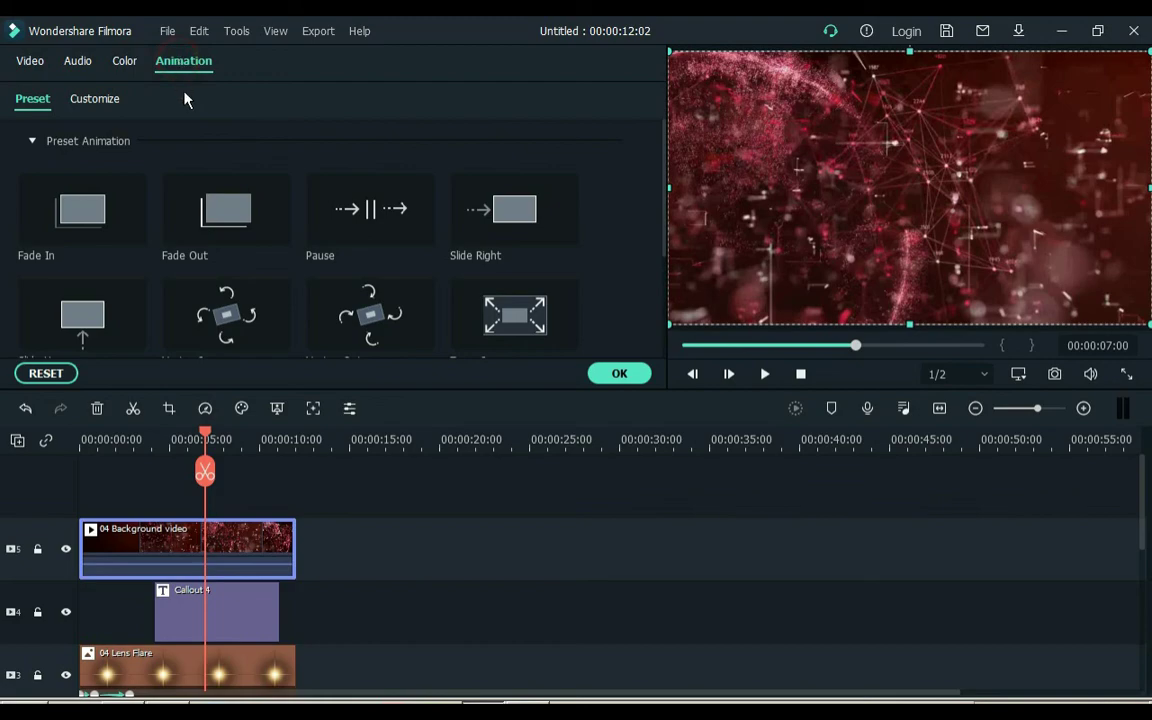
click(100, 102)
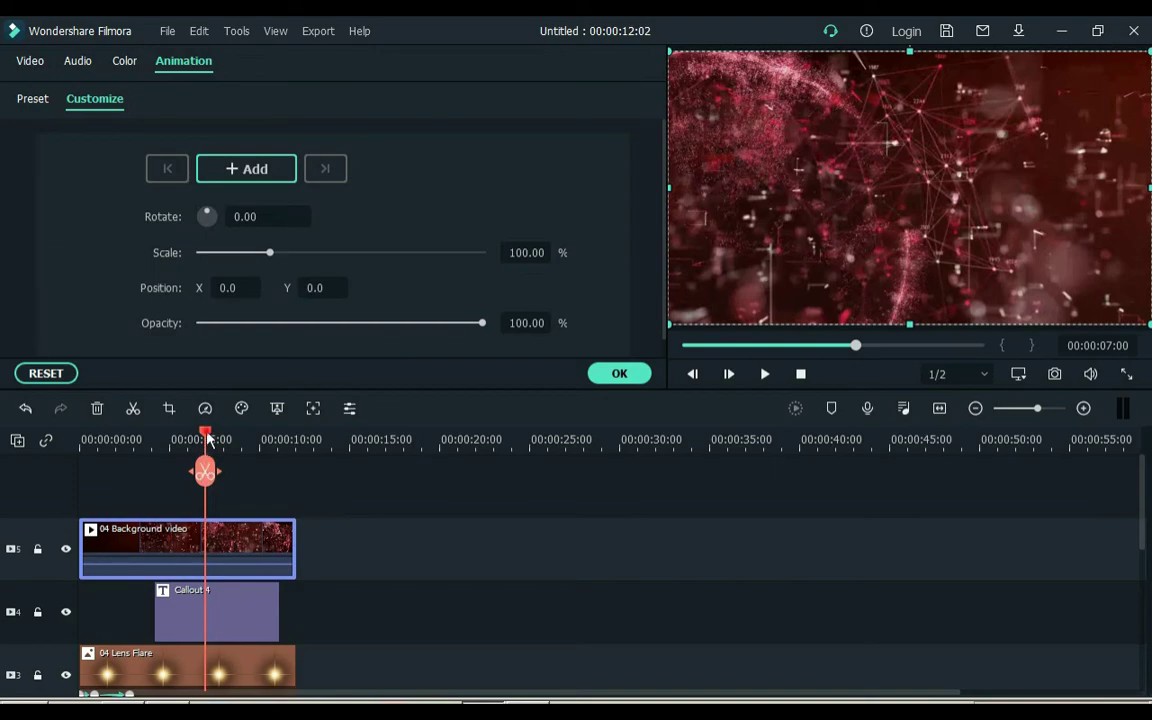
drag(207, 450, 215, 445)
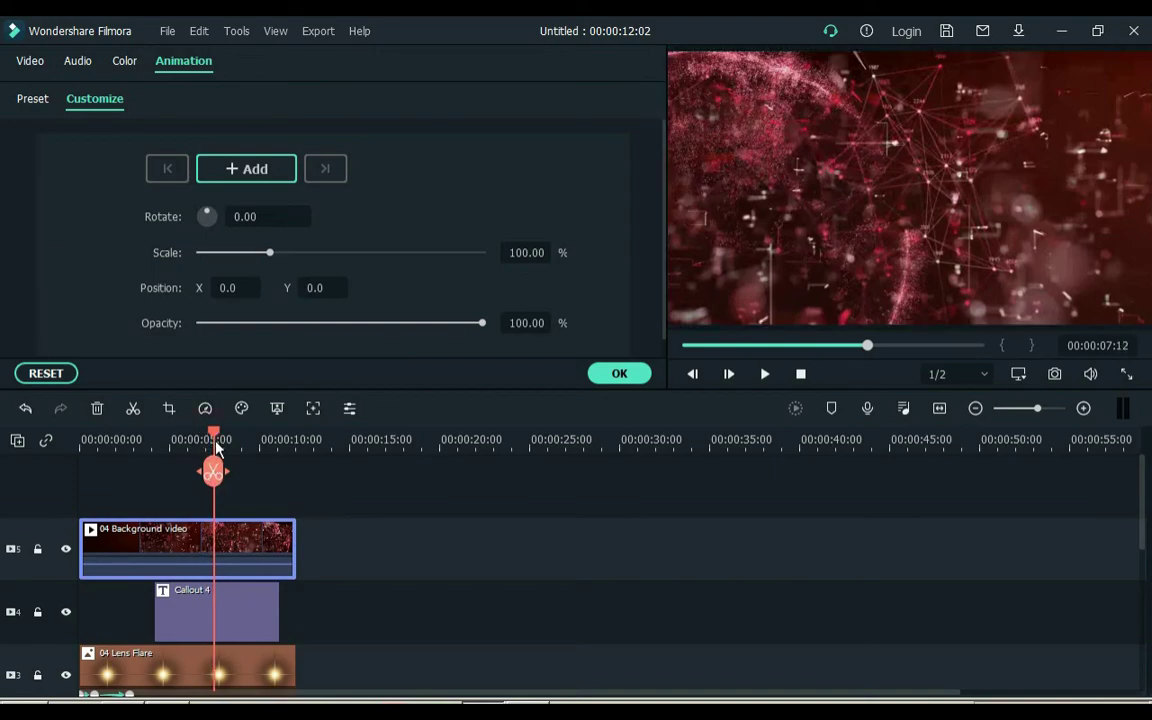
drag(231, 324, 215, 333)
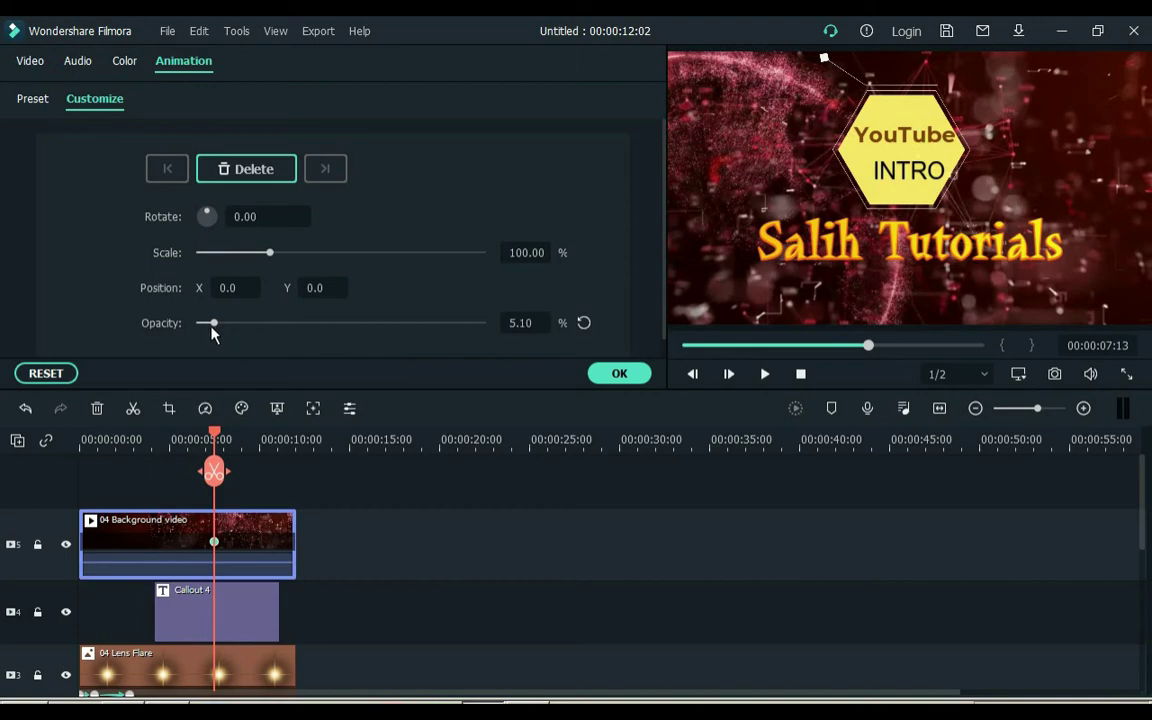
- Move the playhead to 00:00:11:23, at the end of the top background video clip
drag(214, 445, 296, 452)
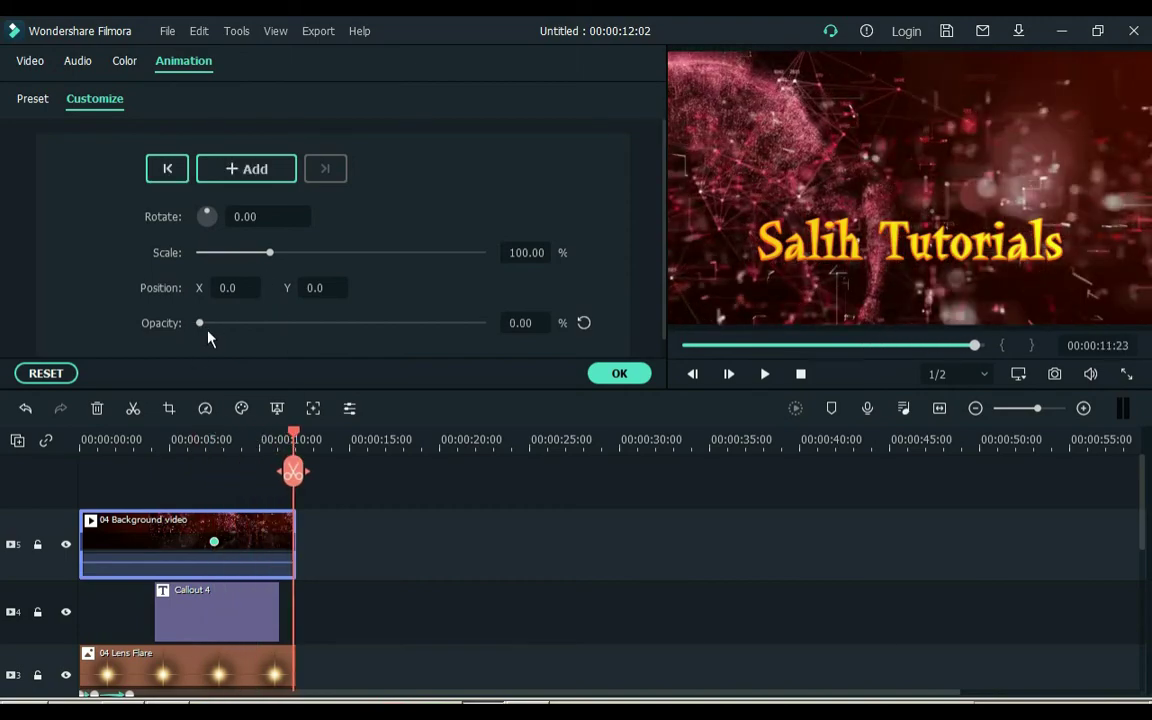